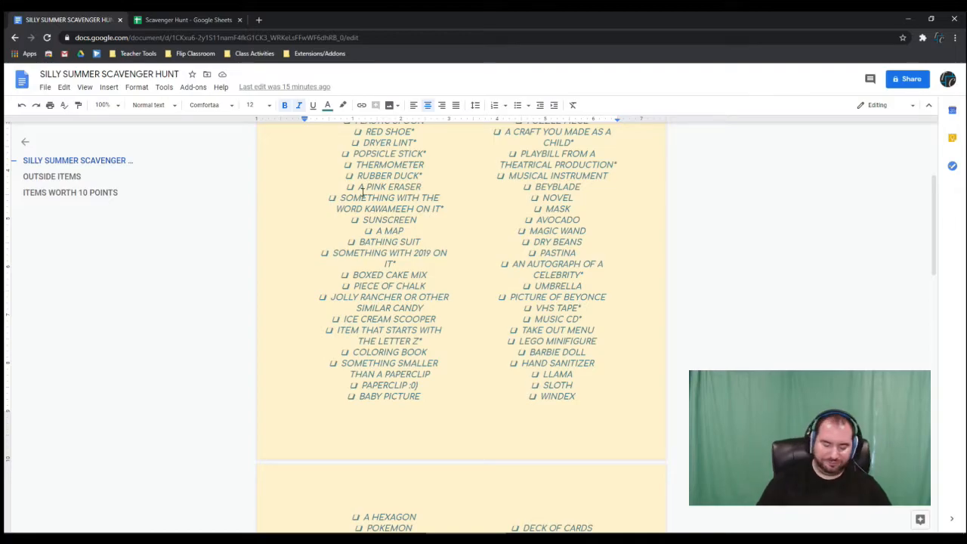
Look through the Silly Summer Scavenger Hunt document from its title to the 10-point items and points lines.
scroll(455, 323, "up", 5)
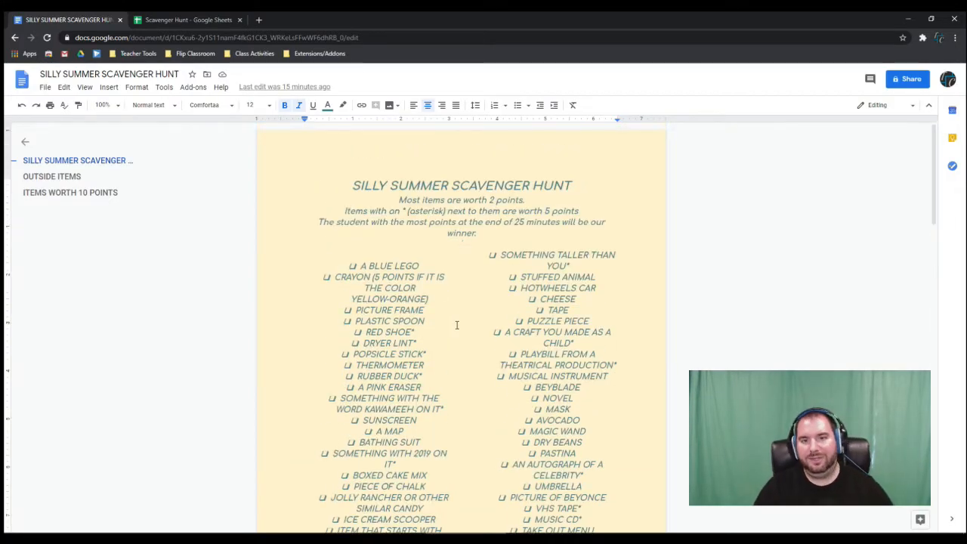
scroll(454, 293, "down", 15)
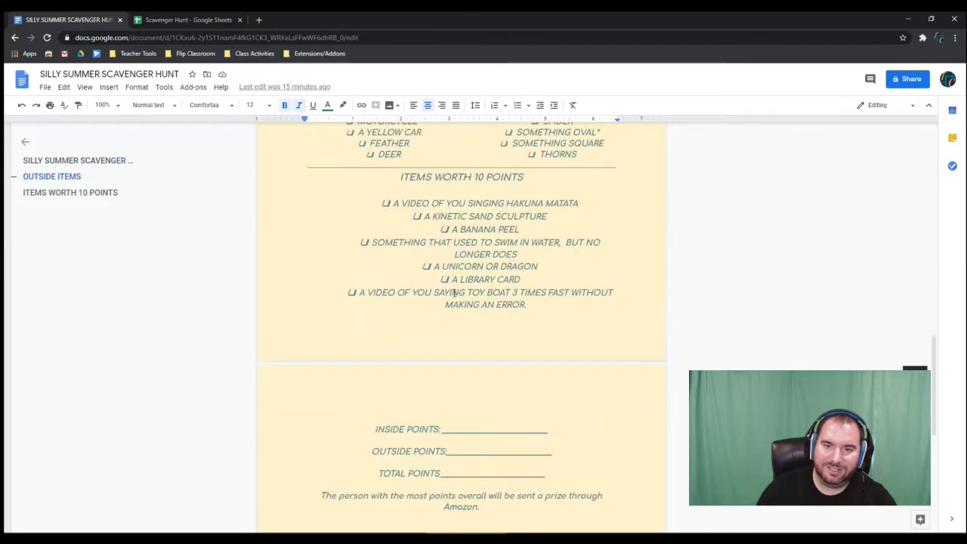
scroll(454, 293, "up", 5)
scroll(487, 296, "up", 10)
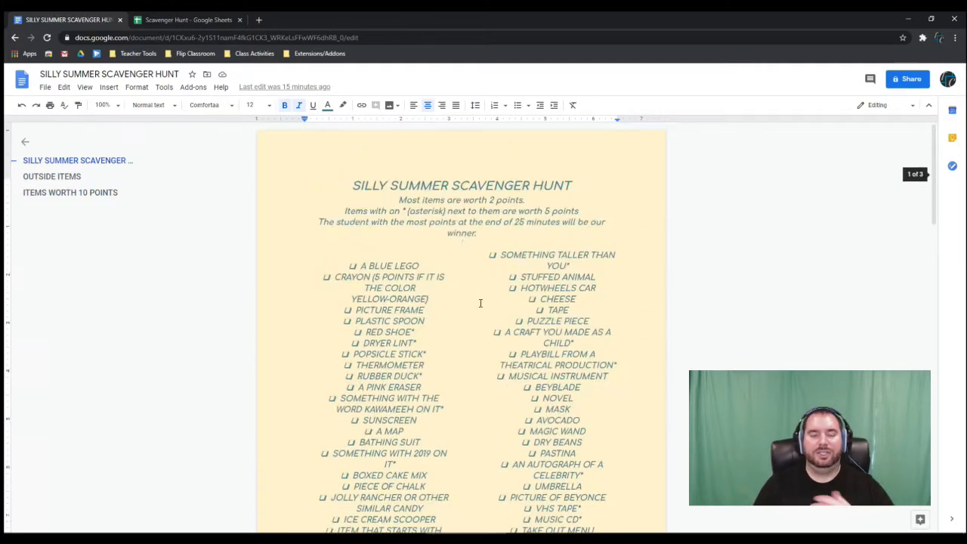
Switch to the Scavenger Hunt spreadsheet and look at the empty columns A and E beside the items.
left_click(171, 15)
scroll(302, 316, "up", 10)
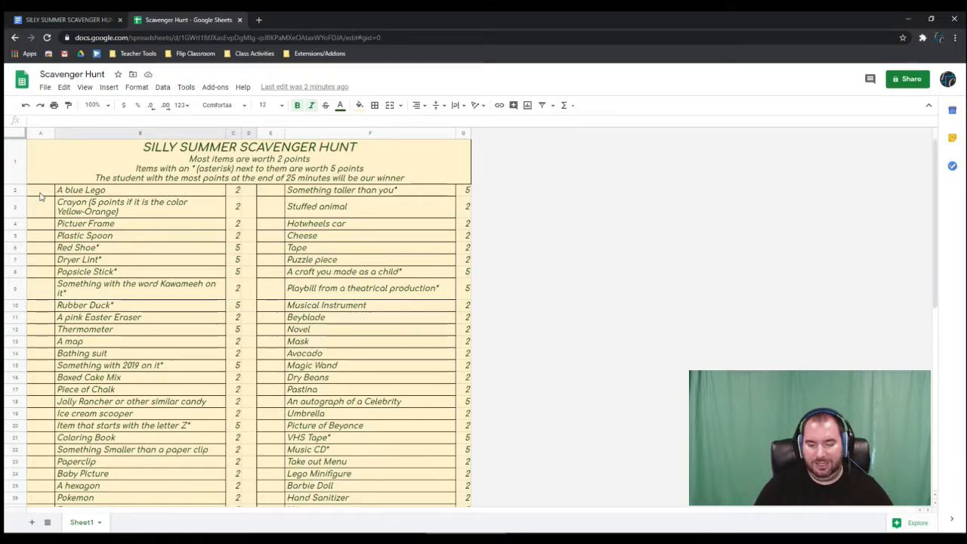
left_click(30, 134)
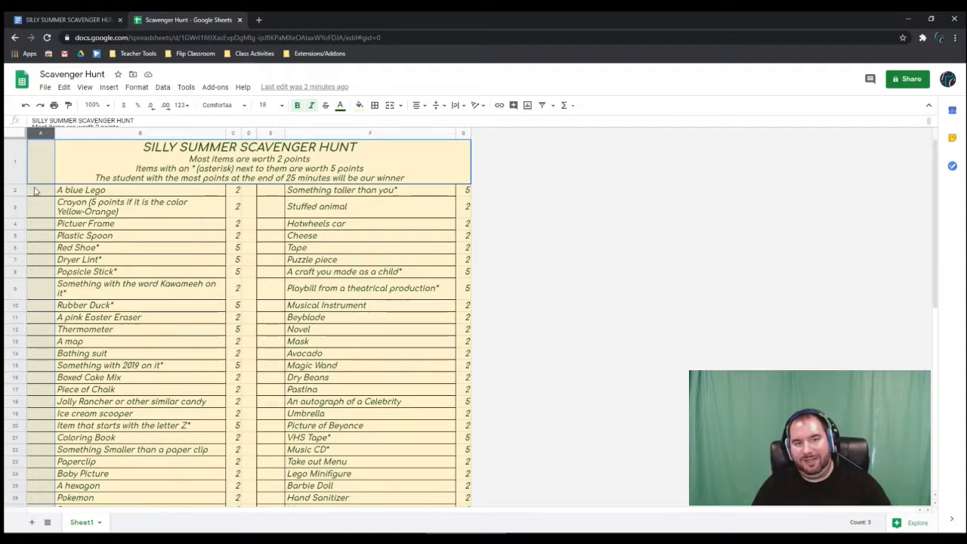
left_click(269, 133)
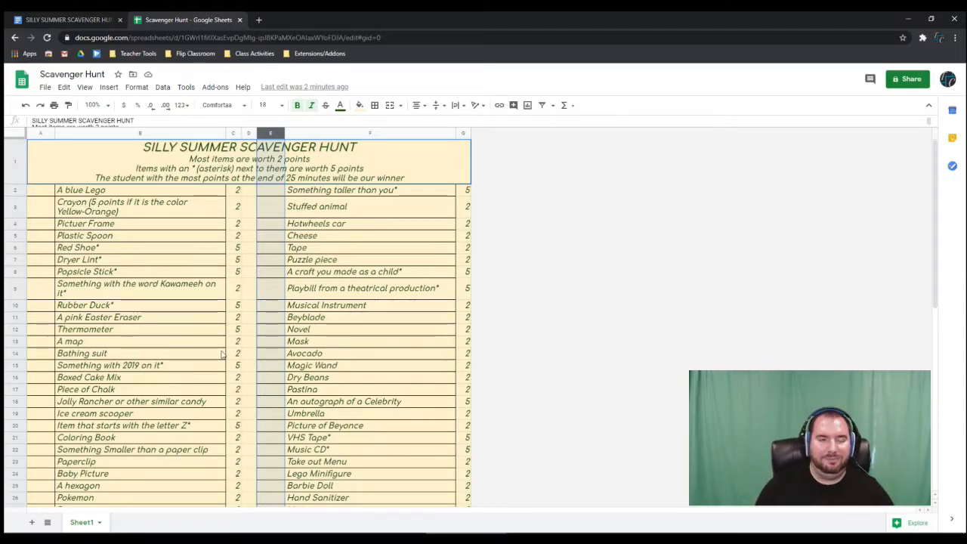
Add checkboxes to cells A2:A31 beside the first list of items using checkbox data validation.
left_click(39, 192)
left_click_drag(39, 192, 47, 420)
scroll(38, 190, "down", 2)
right_click(47, 420)
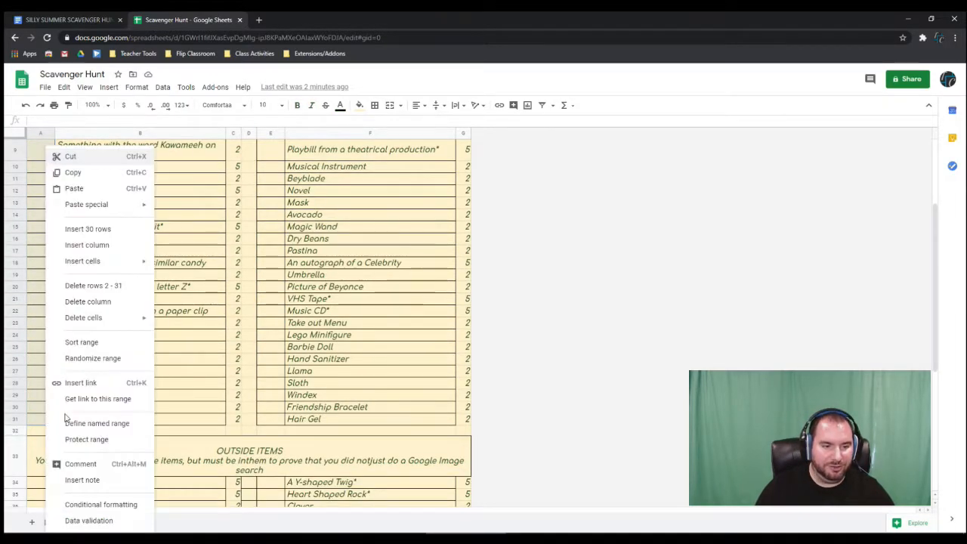
left_click(120, 519)
left_click(443, 276)
left_click(440, 371)
left_click(606, 368)
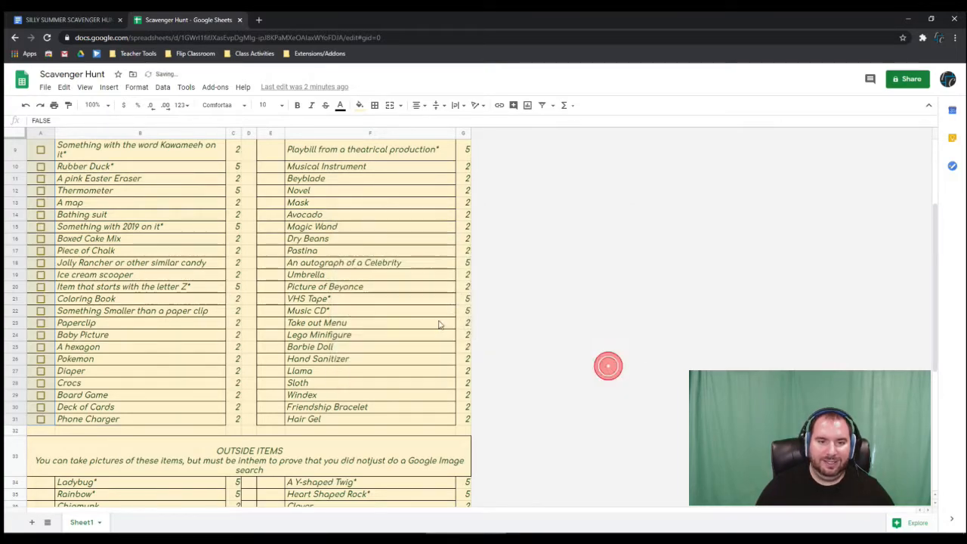
Add checkboxes to cells E2:E31 beside the second list of items using checkbox data validation.
scroll(479, 334, "up", 3)
left_click_drag(268, 191, 276, 411)
right_click(275, 411)
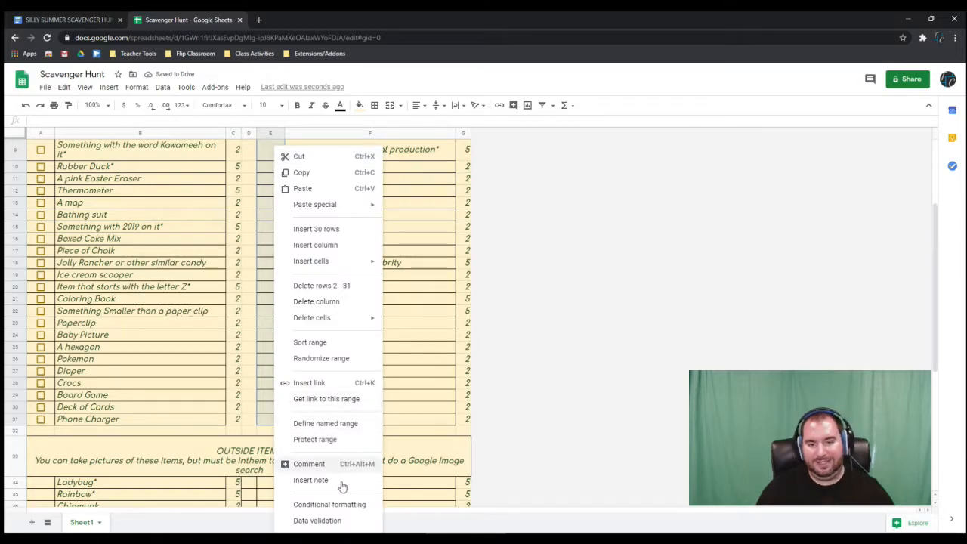
left_click(341, 519)
left_click(464, 275)
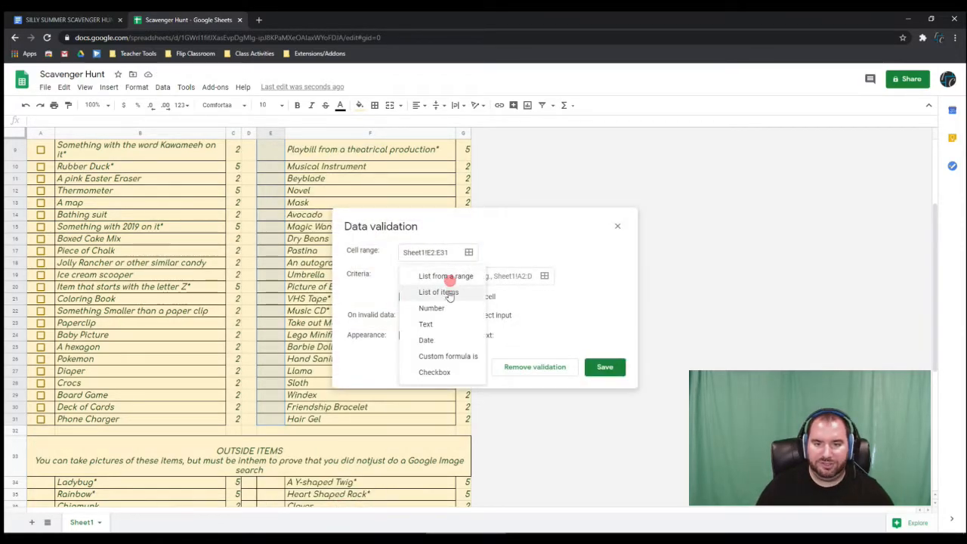
left_click(438, 370)
left_click(609, 369)
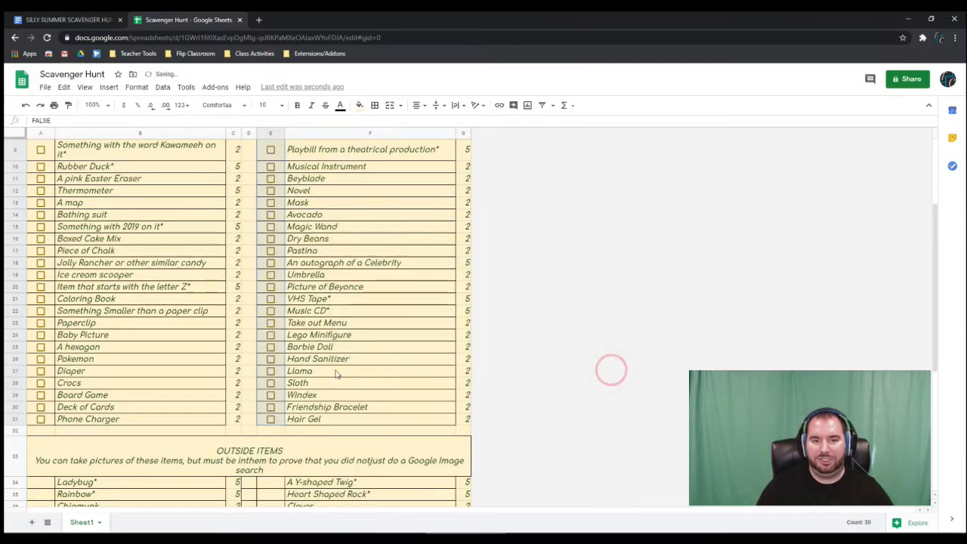
Apply checkbox data validation to cells A34:A46 in the Outside Items section.
scroll(199, 335, "down", 3)
left_click_drag(36, 304, 54, 451)
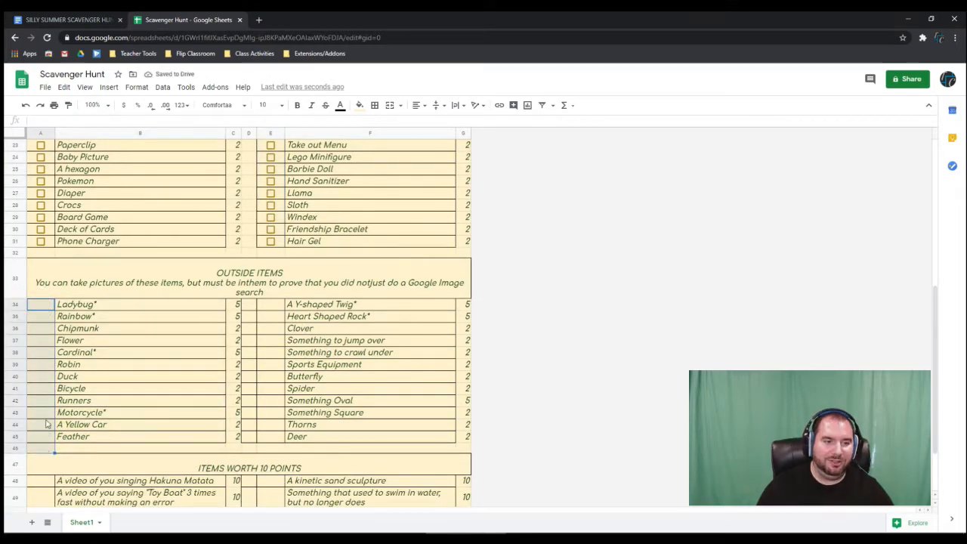
right_click(48, 437)
left_click(101, 521)
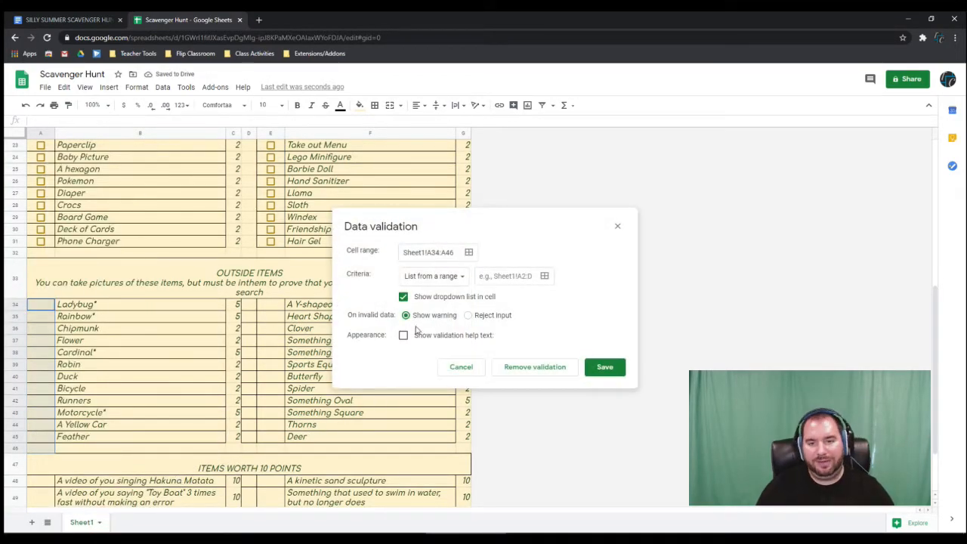
left_click(432, 275)
left_click(457, 372)
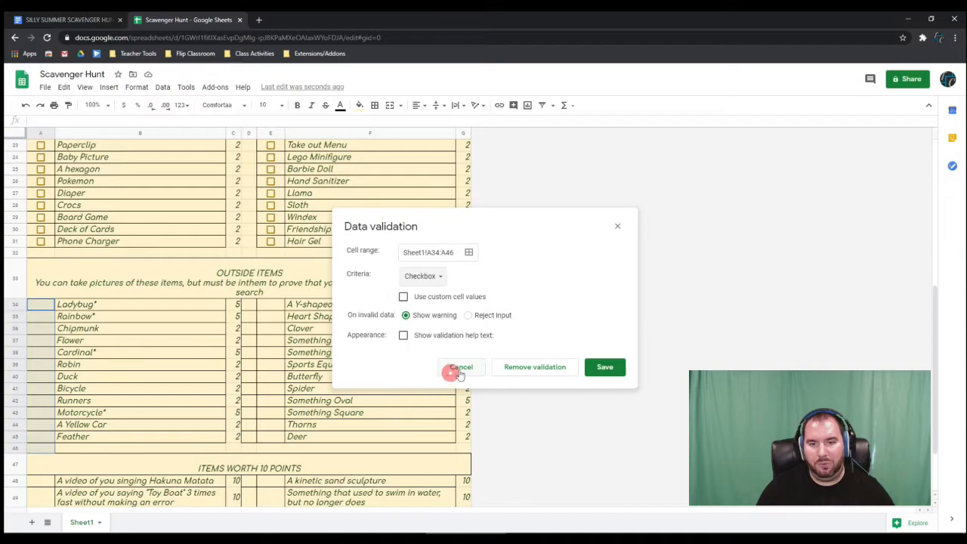
left_click(600, 367)
Apply checkbox data validation to cells E34:E45 in the Outside Items section.
left_click_drag(274, 303, 276, 431)
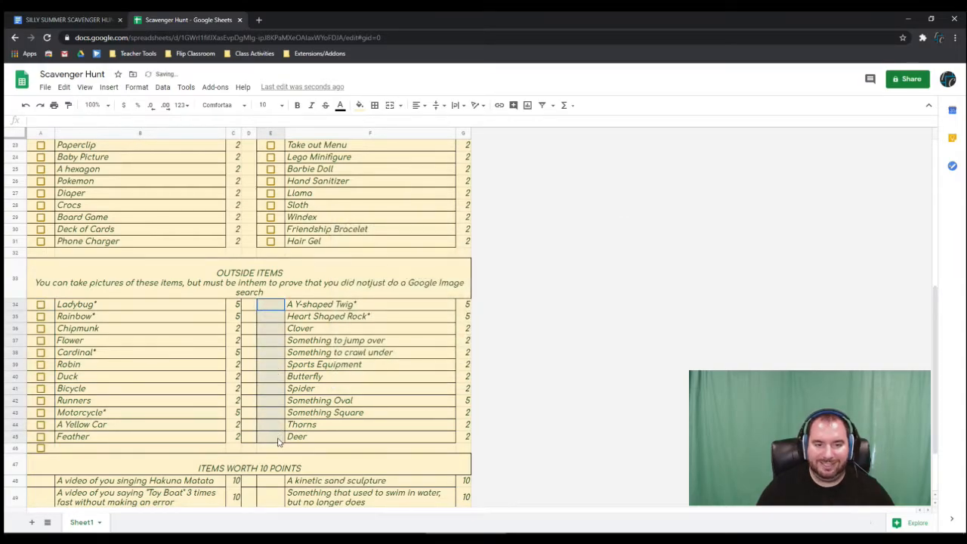
right_click(277, 424)
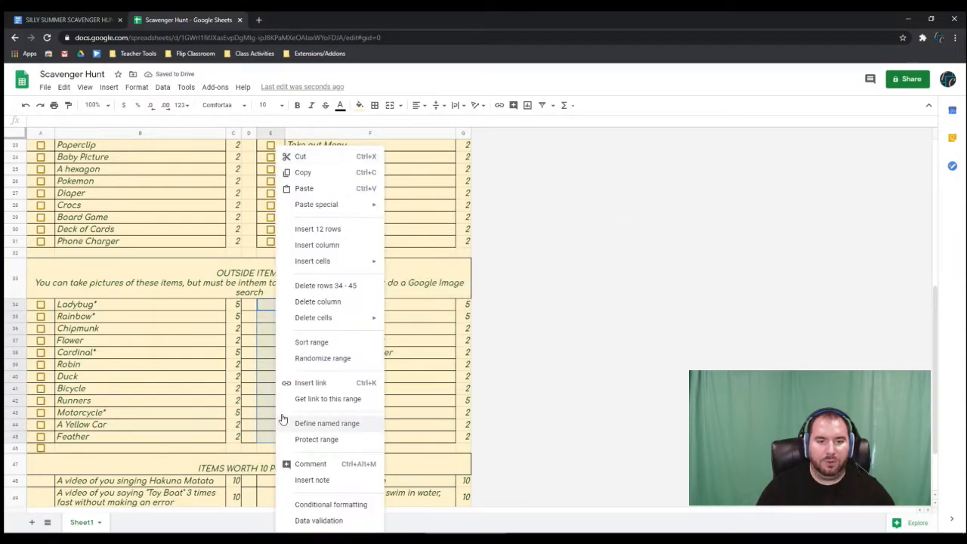
left_click(322, 521)
left_click(459, 277)
left_click(439, 371)
left_click(604, 367)
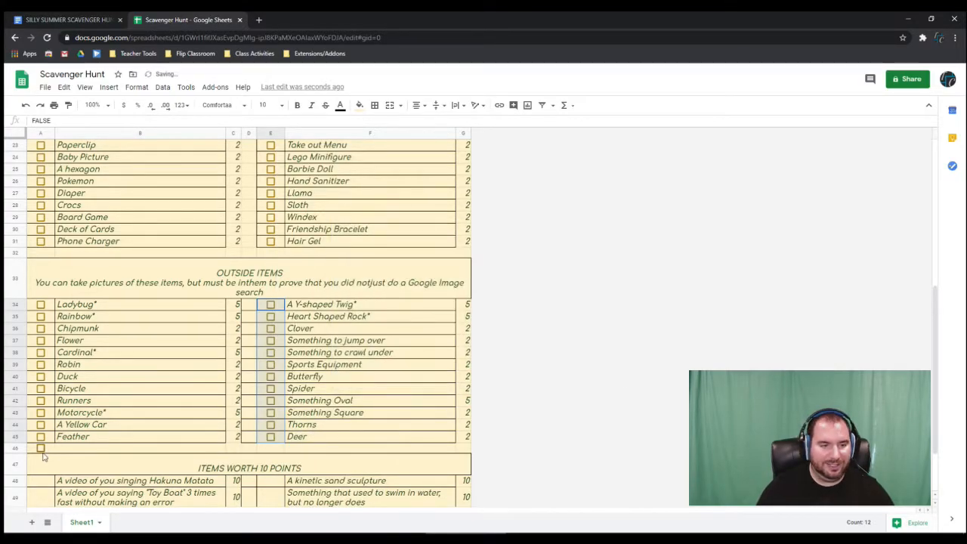
Remove the extra checkbox validation from cell A46 and clear the cell's leftover content.
left_click(40, 448)
right_click(44, 448)
left_click(88, 436)
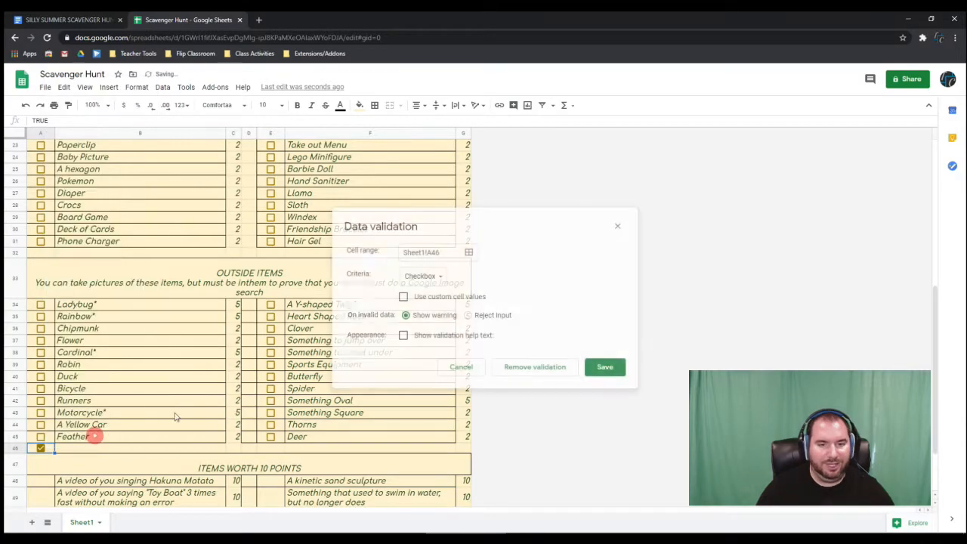
left_click(524, 370)
scroll(115, 436, "down", 1)
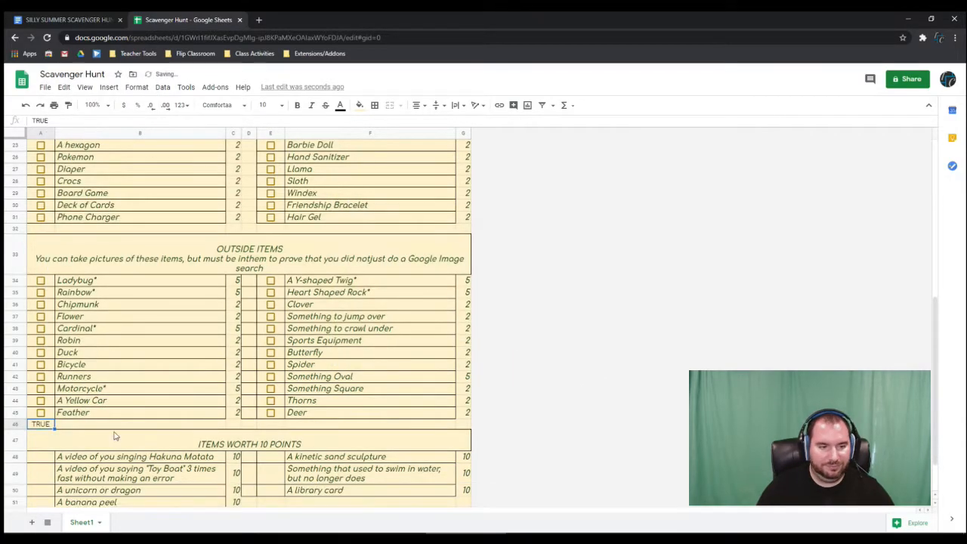
key("Delete")
Add checkboxes to cells A48:A51 in the Items Worth 10 Points section through data validation.
scroll(85, 415, "down", 3)
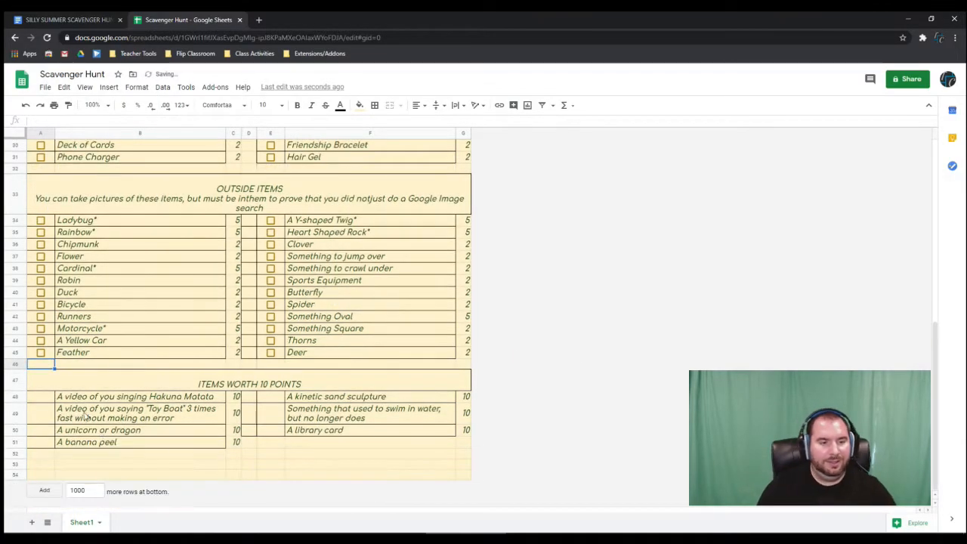
left_click_drag(38, 398, 39, 442)
right_click(42, 415)
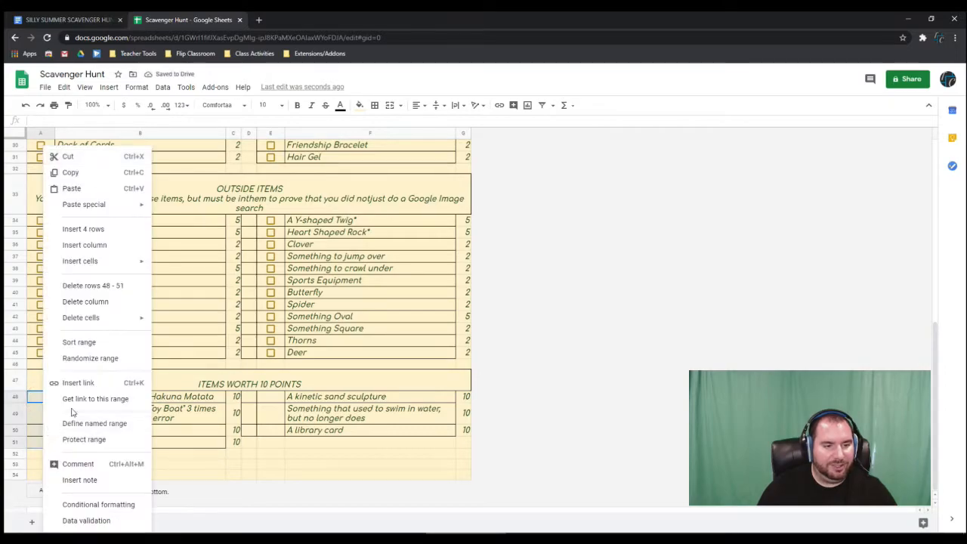
left_click(110, 521)
left_click(437, 276)
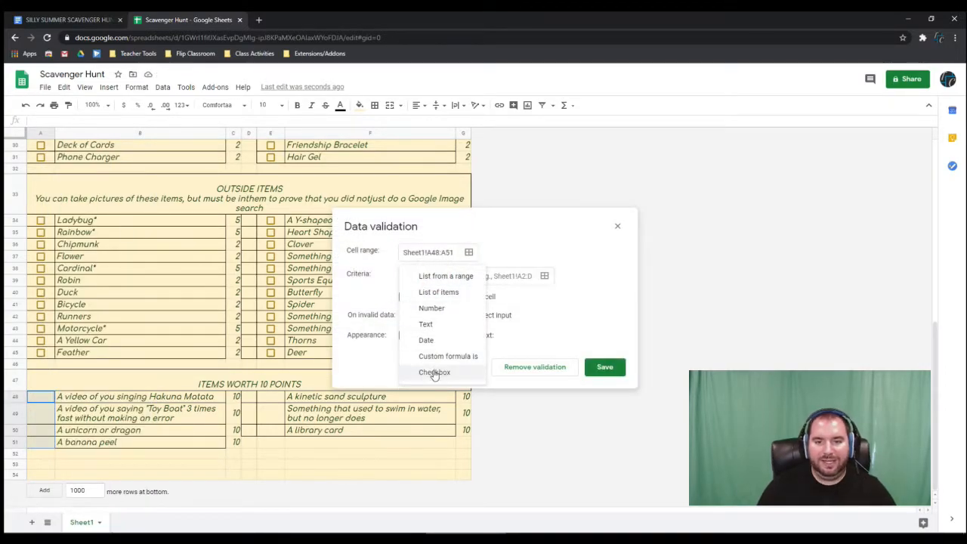
left_click(434, 372)
left_click(602, 367)
Add checkboxes to cells E48:E50 in the Items Worth 10 Points section through data validation.
left_click_drag(277, 400, 276, 429)
right_click(275, 429)
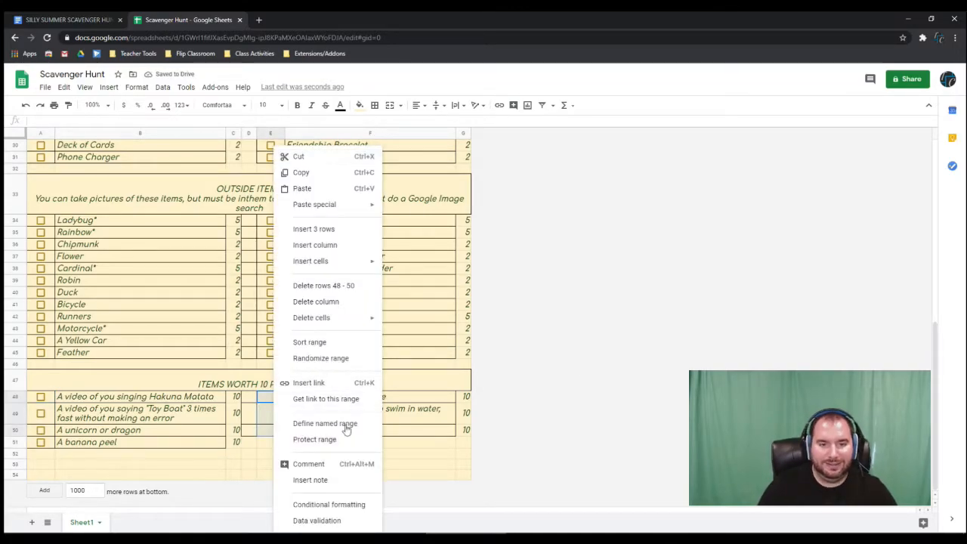
left_click(326, 520)
left_click(446, 276)
left_click(446, 370)
left_click(604, 367)
Enter "Total Point" in cell B32 and "Total Points" in cell F32, in the row above Outside Items.
scroll(300, 406, "up", 4)
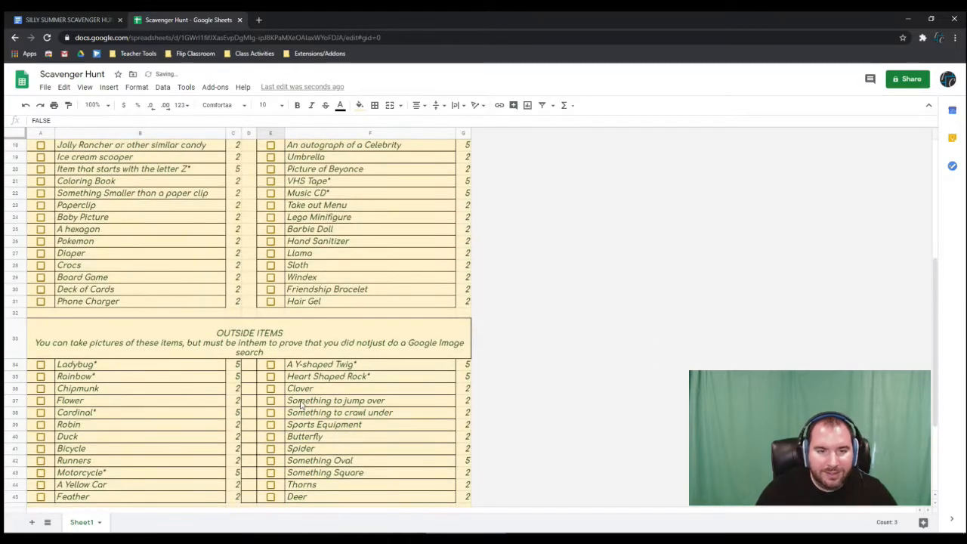
scroll(295, 400, "up", 2)
scroll(264, 370, "up", 5)
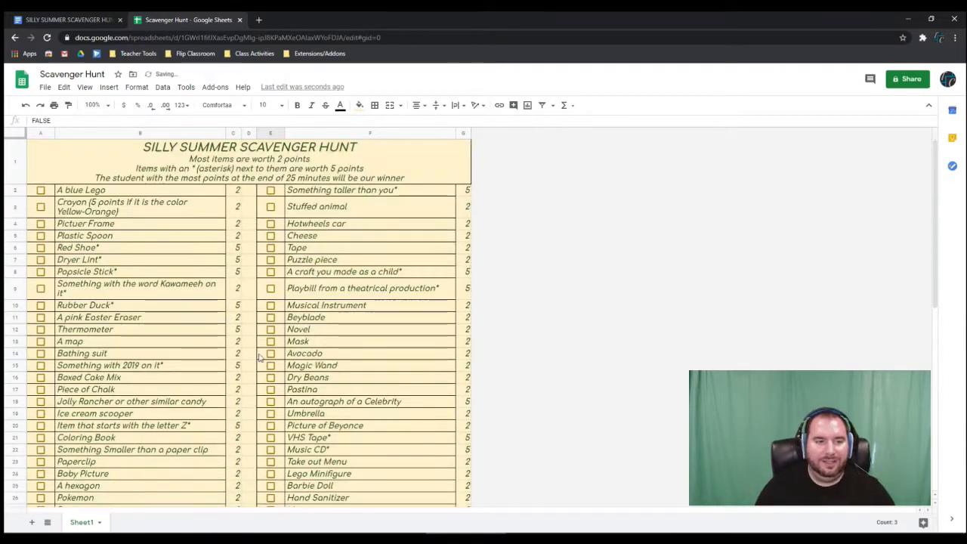
scroll(242, 336, "down", 4)
scroll(240, 341, "up", 3)
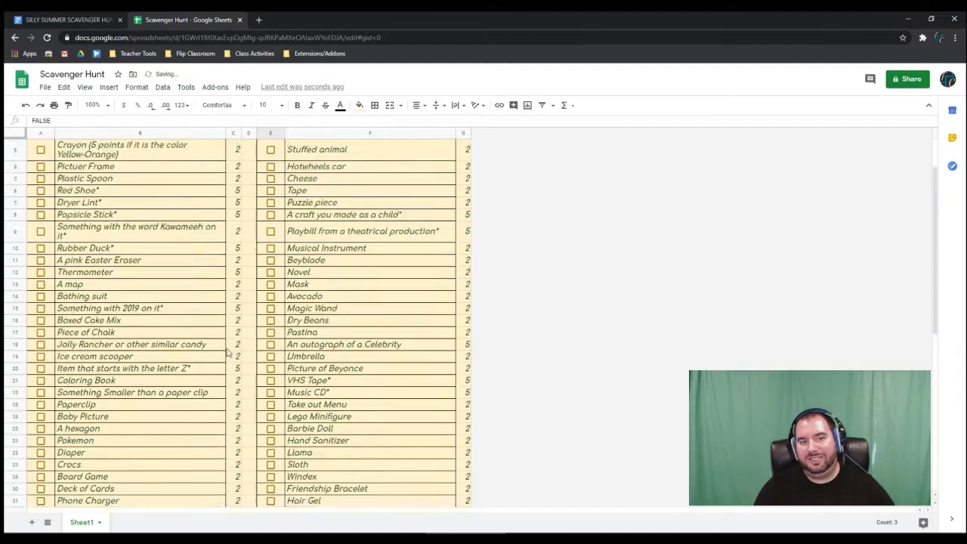
scroll(227, 355, "down", 3)
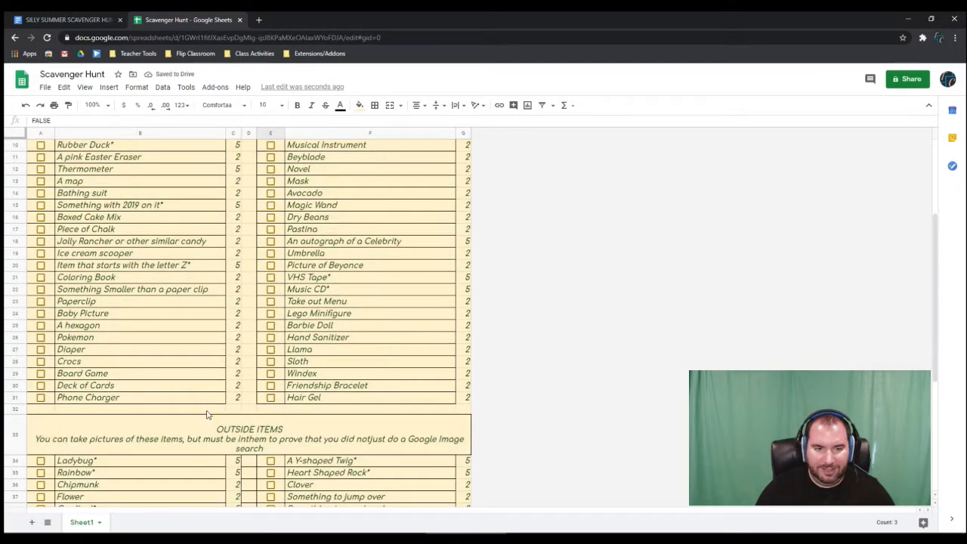
left_click(207, 412)
type("Total Point")
key("Tab")
key("Tab")
key("Tab")
key("Tab")
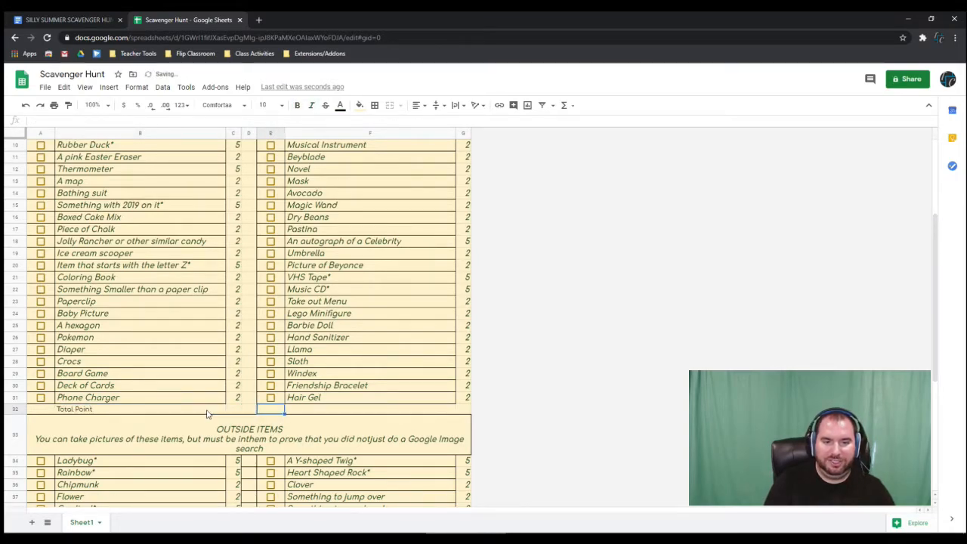
type("Total Points")
key("Return")
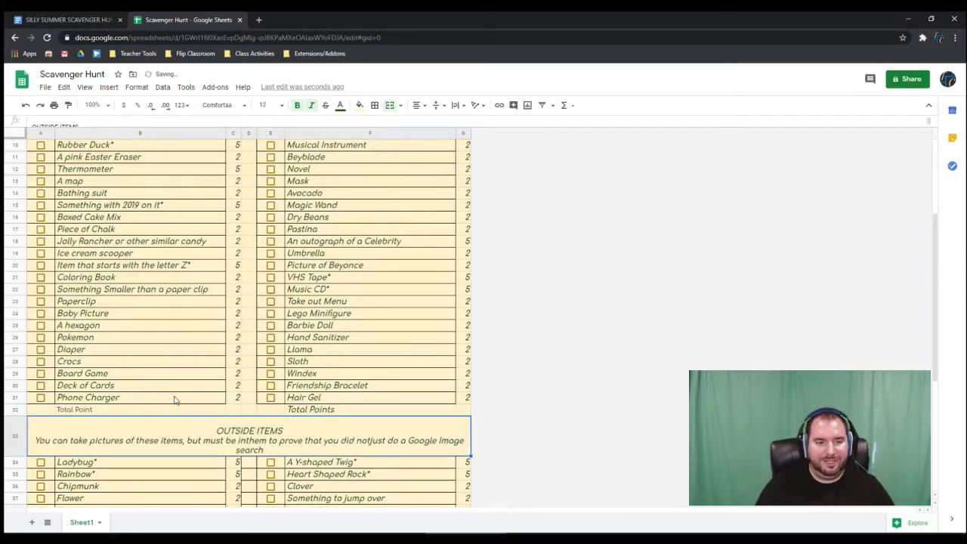
Right-align the contents of the whole row 32.
left_click(15, 409)
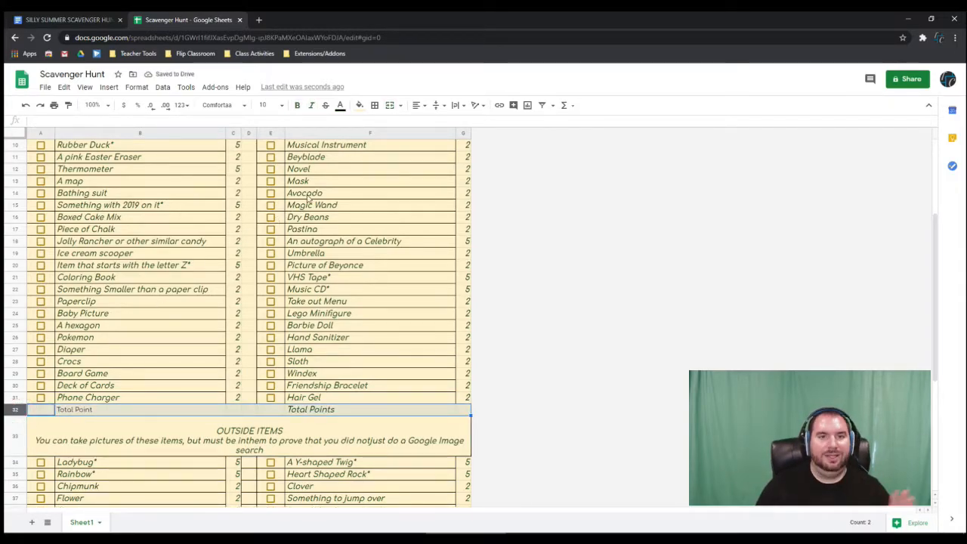
left_click(415, 105)
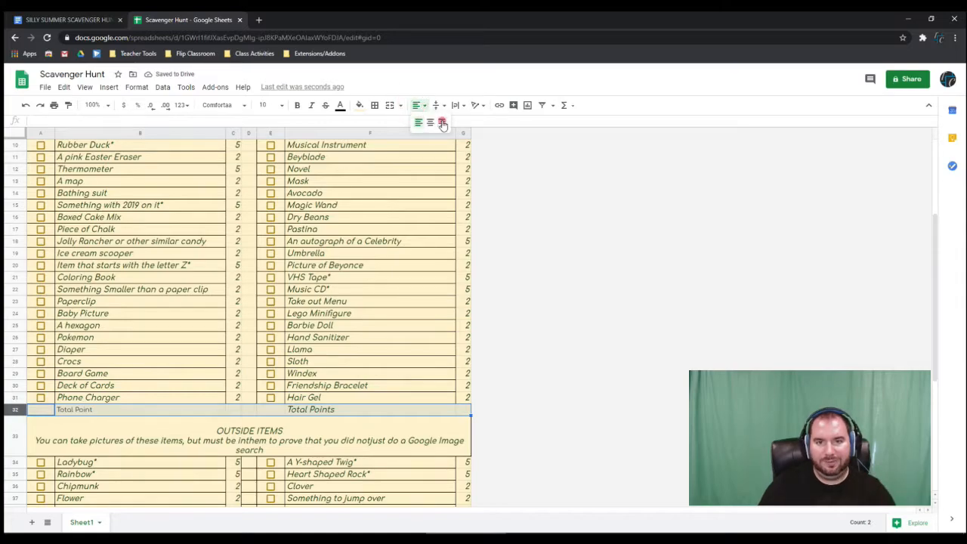
left_click(442, 120)
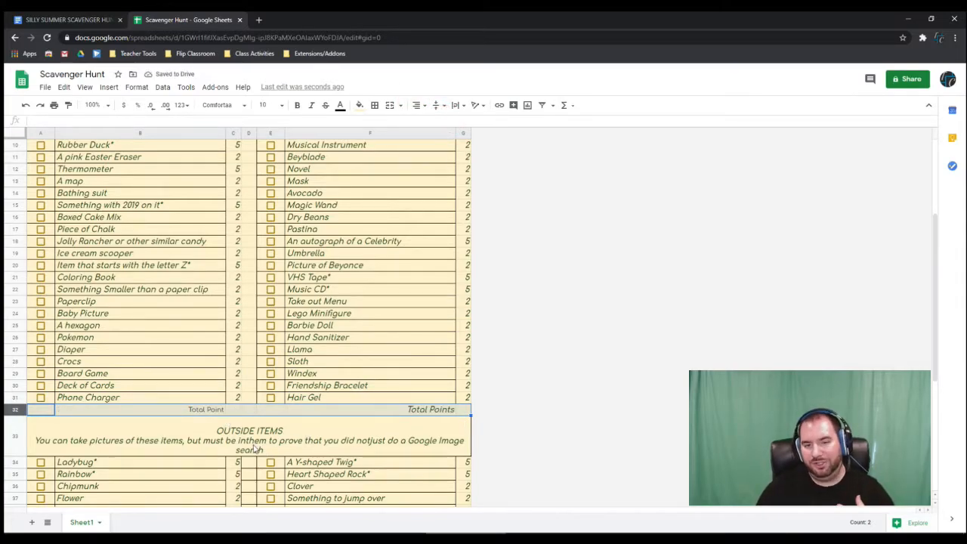
Copy the total points row, A32:G32, for reuse under the other sections.
key("ctrl+c")
scroll(245, 443, "down", 4)
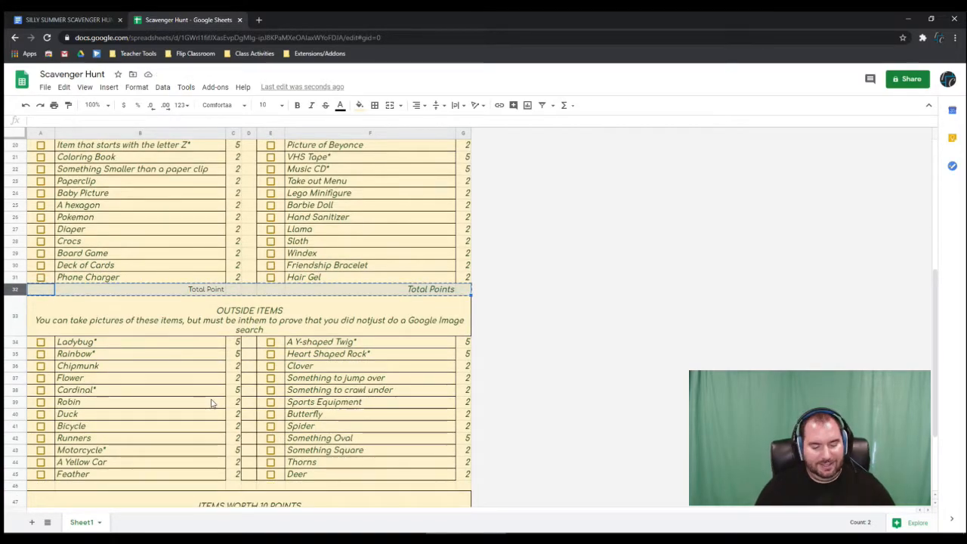
scroll(209, 395, "down", 2)
scroll(209, 395, "up", 2)
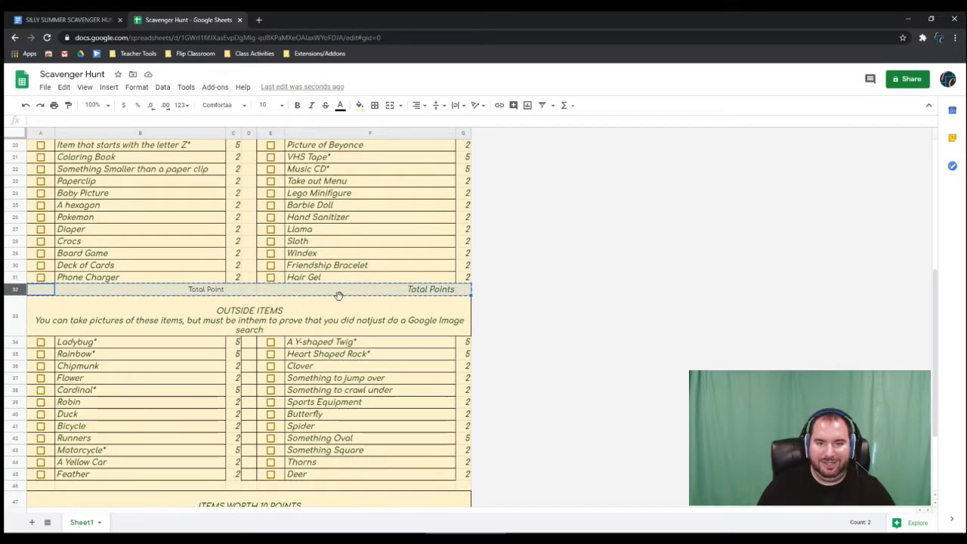
scroll(203, 405, "down", 3)
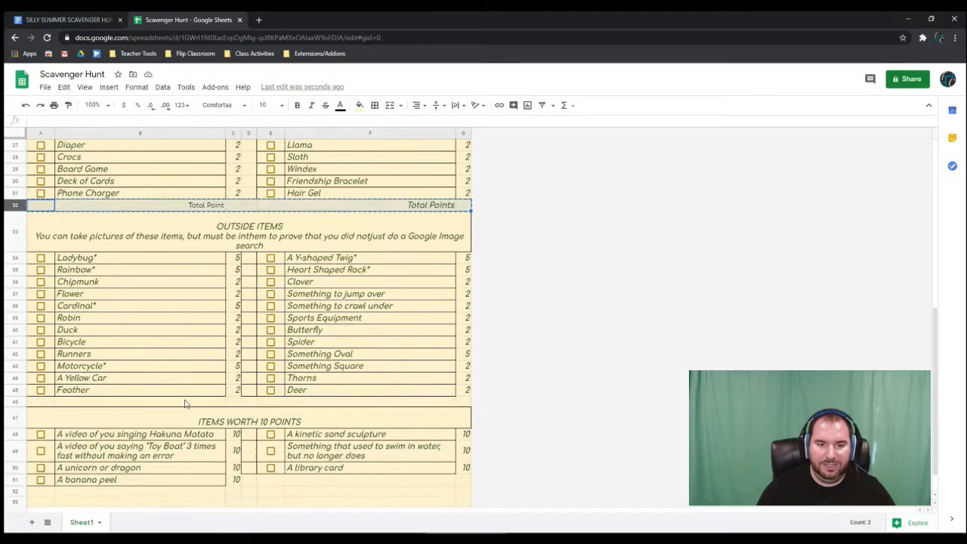
left_click(202, 406)
key("ctrl+v")
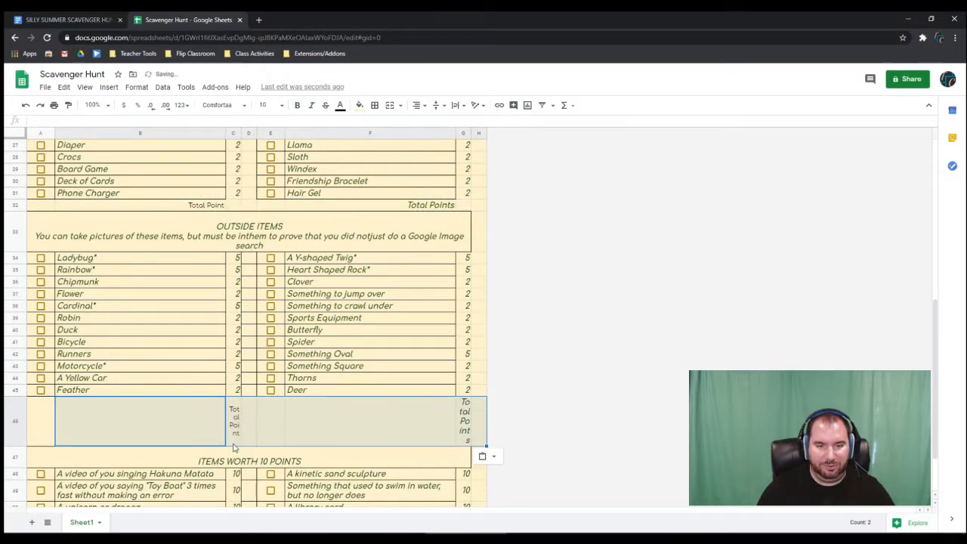
key("ctrl+z")
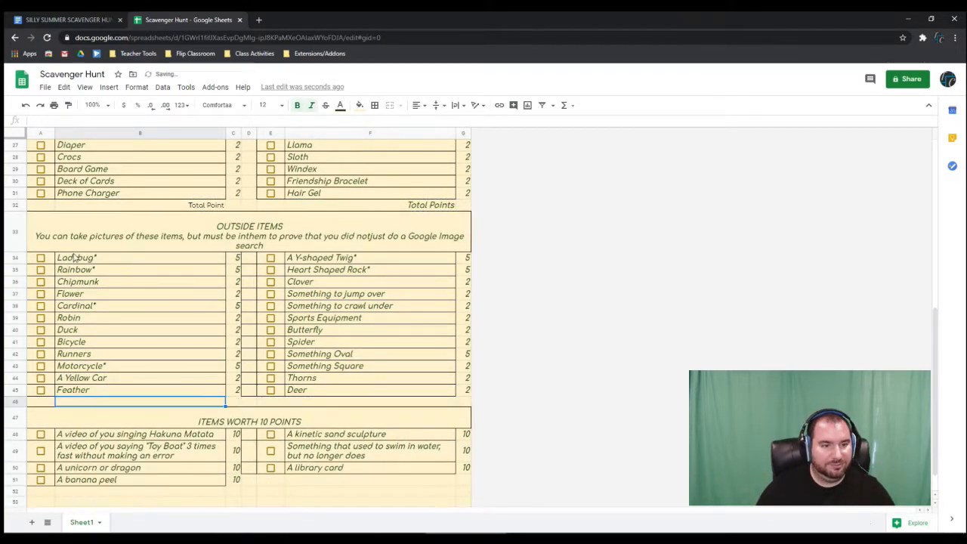
Paste the copied total points row starting at A46 below Outside Items and at A52 below Items Worth 10 Points.
left_click(42, 397)
key("ctrl+v")
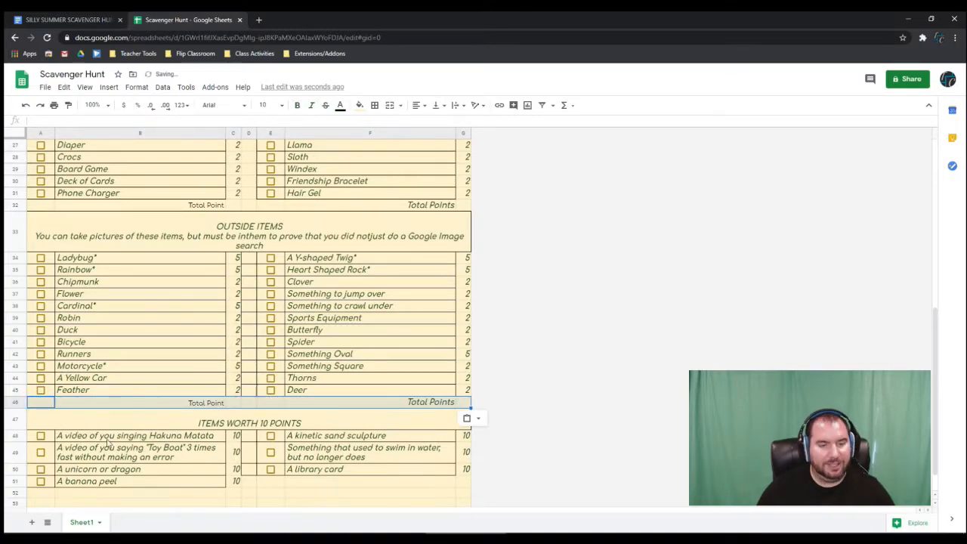
scroll(148, 451, "down", 2)
left_click(42, 456)
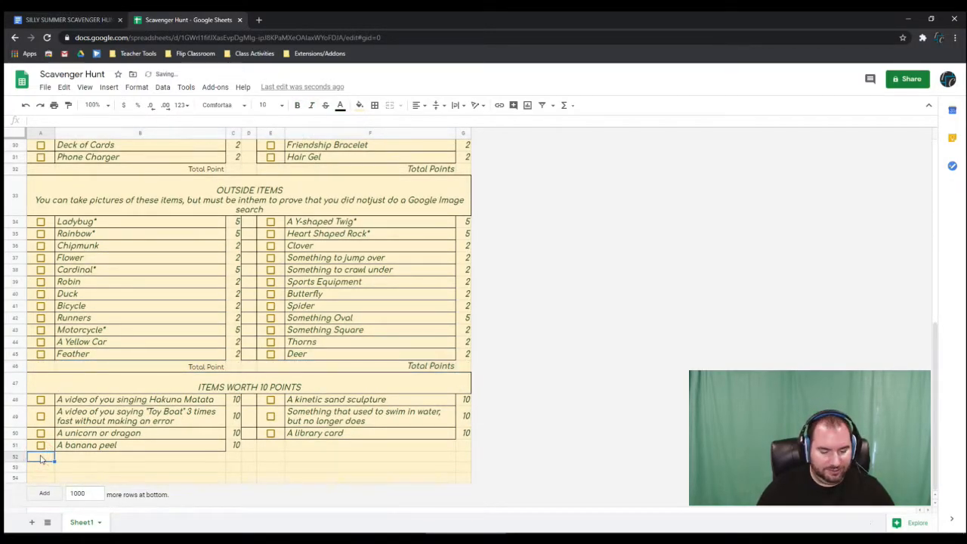
key("ctrl+v")
Start a SUMIF formula in cell C32 with the checkbox cells A2:A31 as its range.
scroll(409, 482, "up", 4)
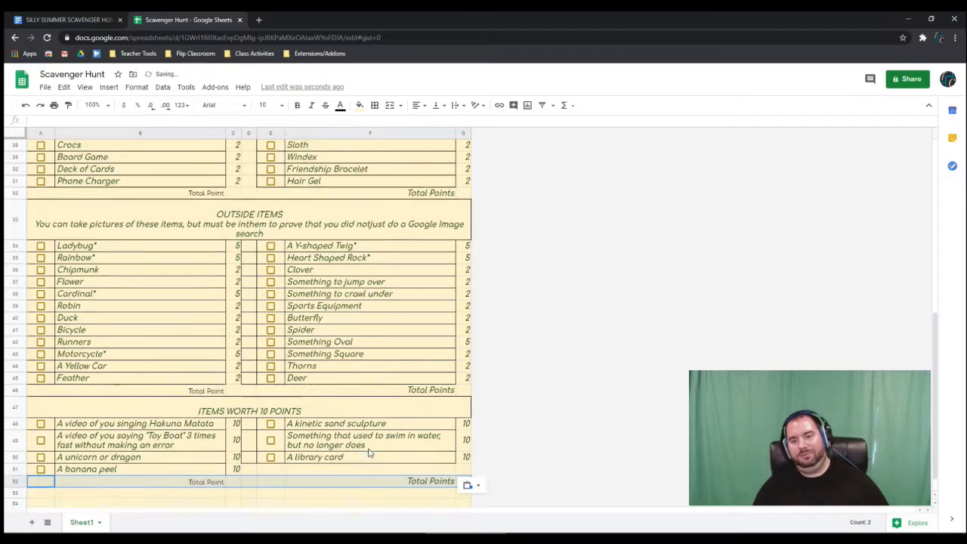
scroll(321, 373, "up", 4)
scroll(244, 384, "down", 2)
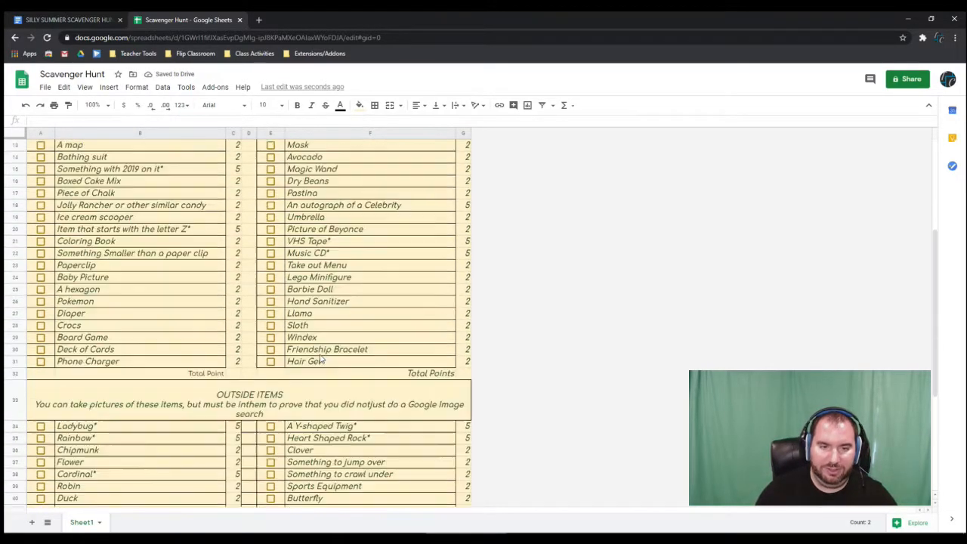
left_click(235, 374)
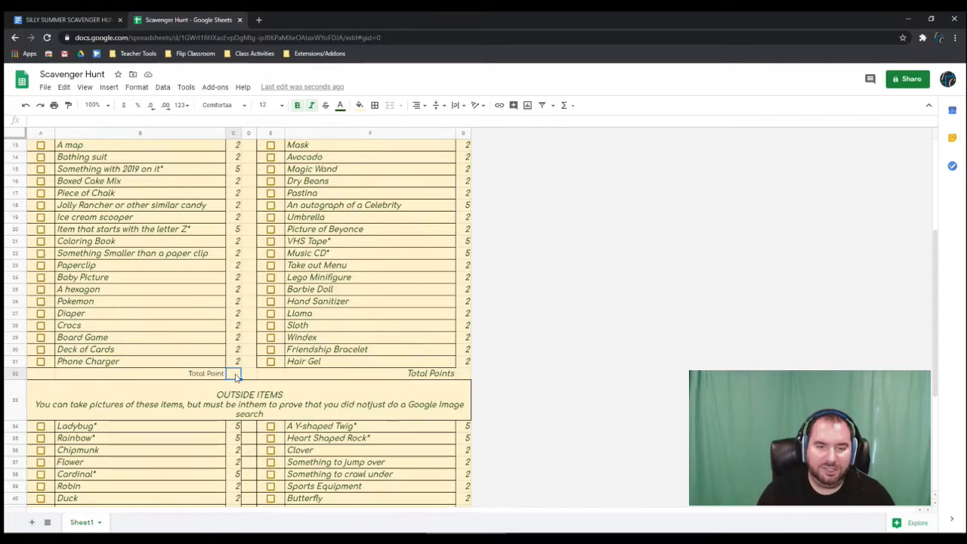
type("=")
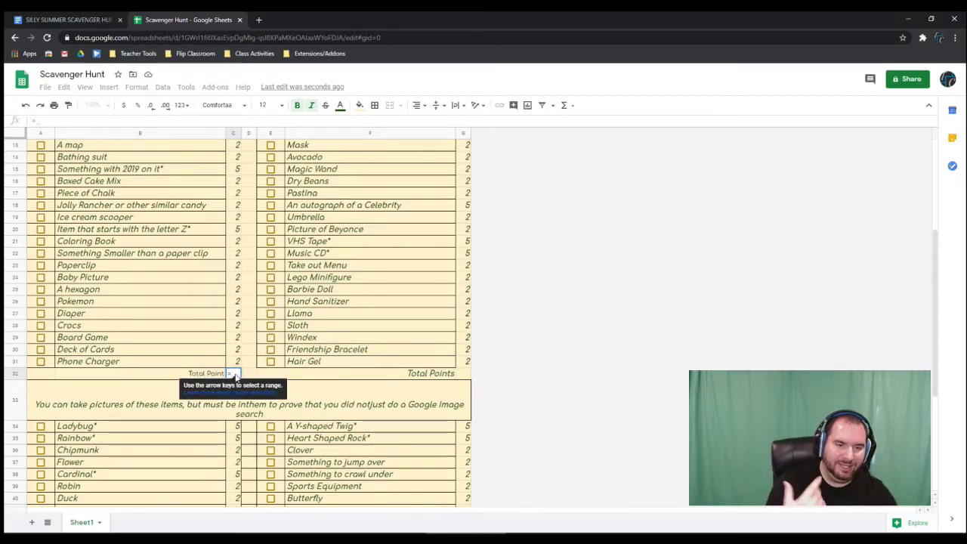
type("sum")
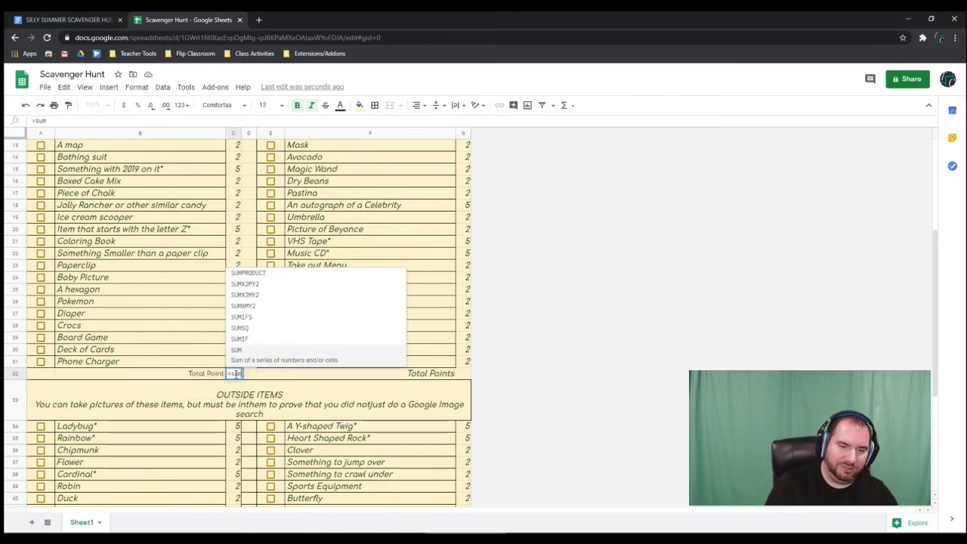
type("if(")
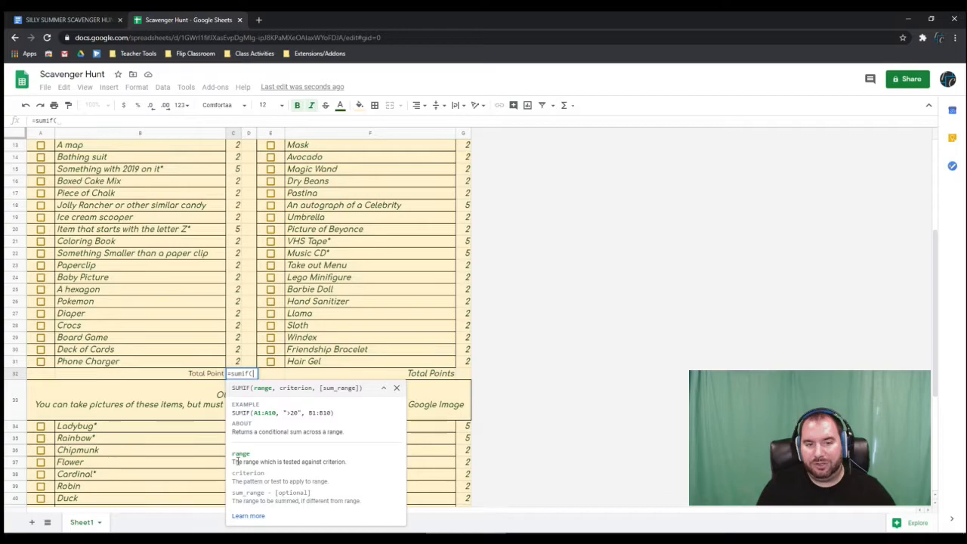
left_click_drag(47, 363, 38, 190)
scroll(236, 344, "down", 1)
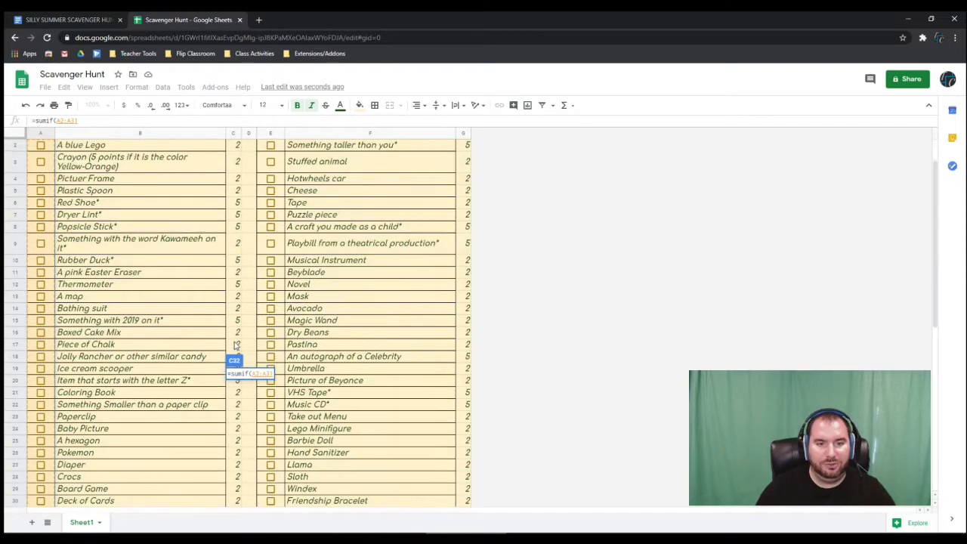
scroll(235, 345, "down", 5)
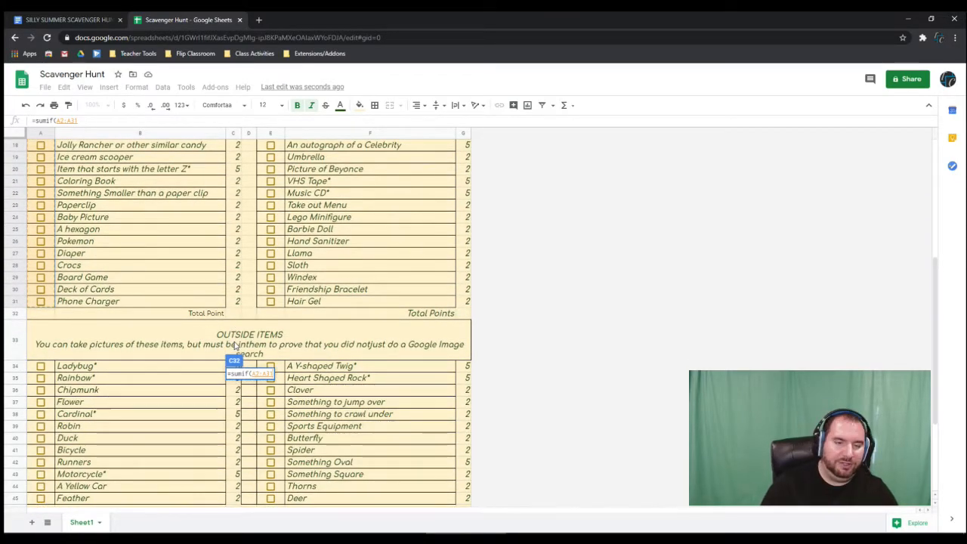
Complete the C32 formula with the criterion "=true" and the sum range C2:C31.
type(",")
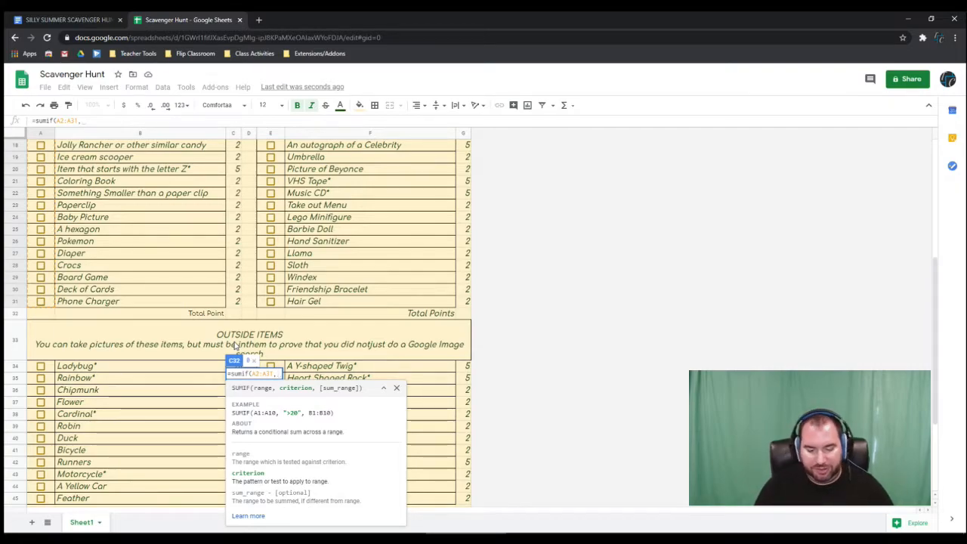
type("\"")
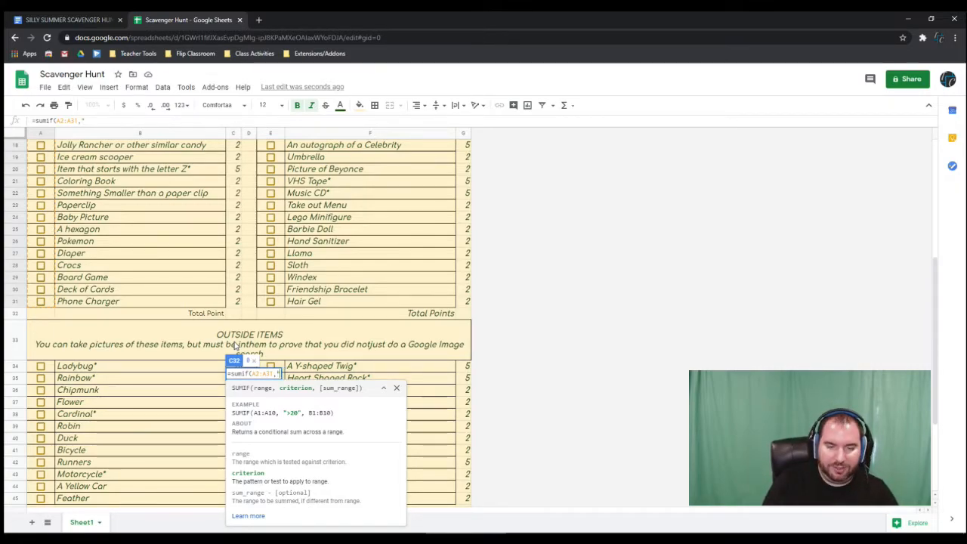
type("=true\"")
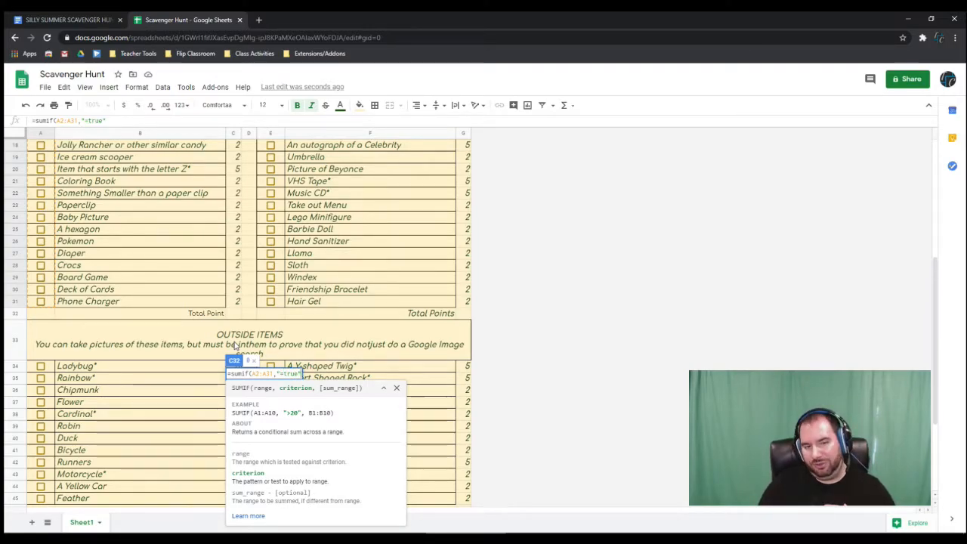
type(",")
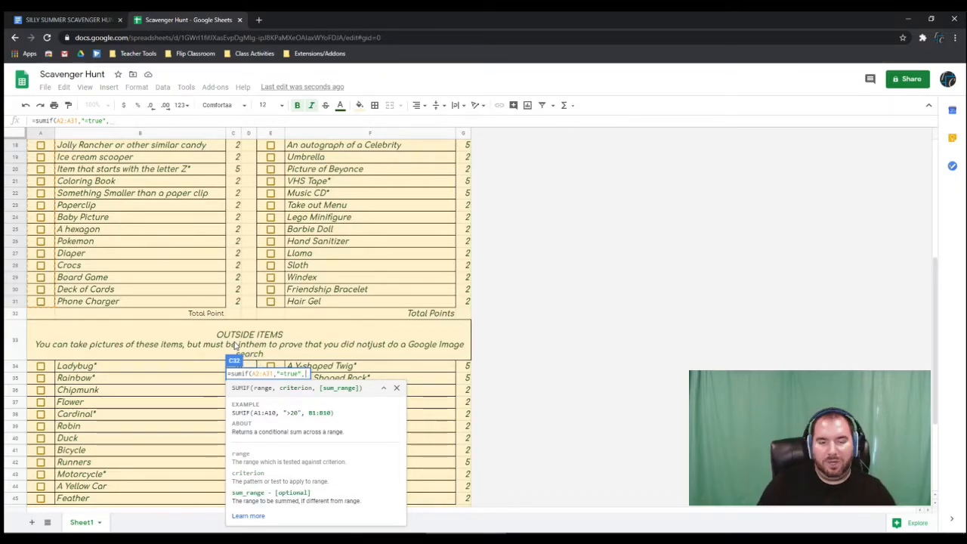
left_click_drag(237, 300, 239, 198)
scroll(238, 260, "up", 5)
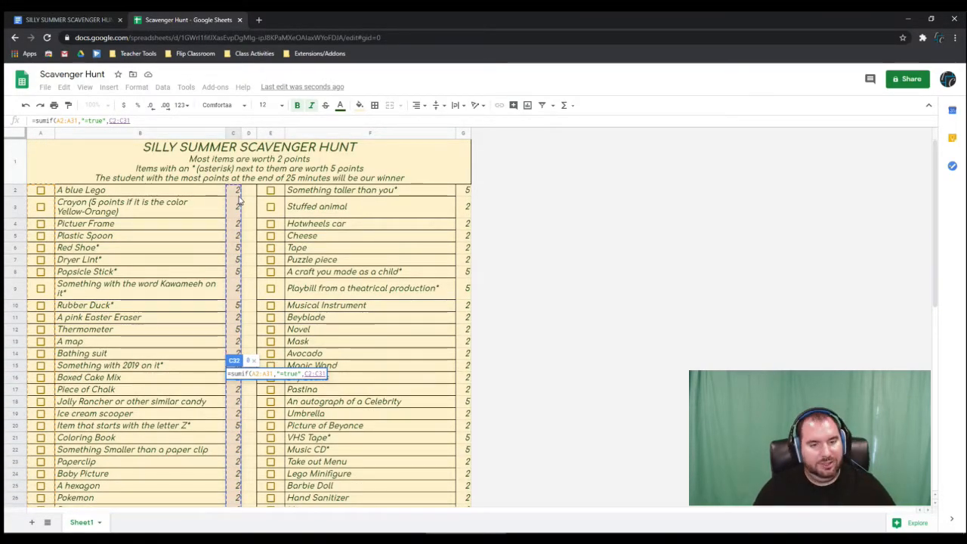
key("Return")
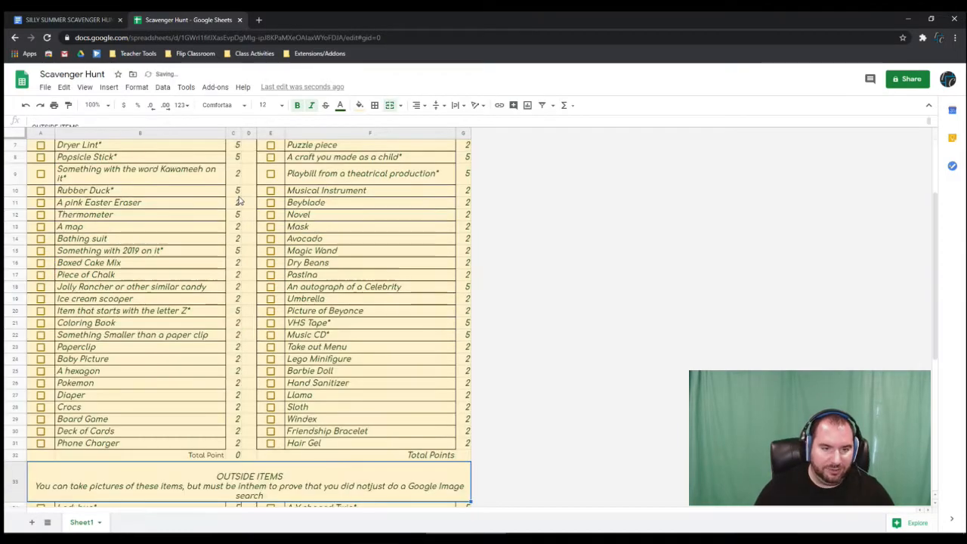
Test the C32 total by ticking the Rubber Duck checkbox and clearing it again.
left_click(236, 455)
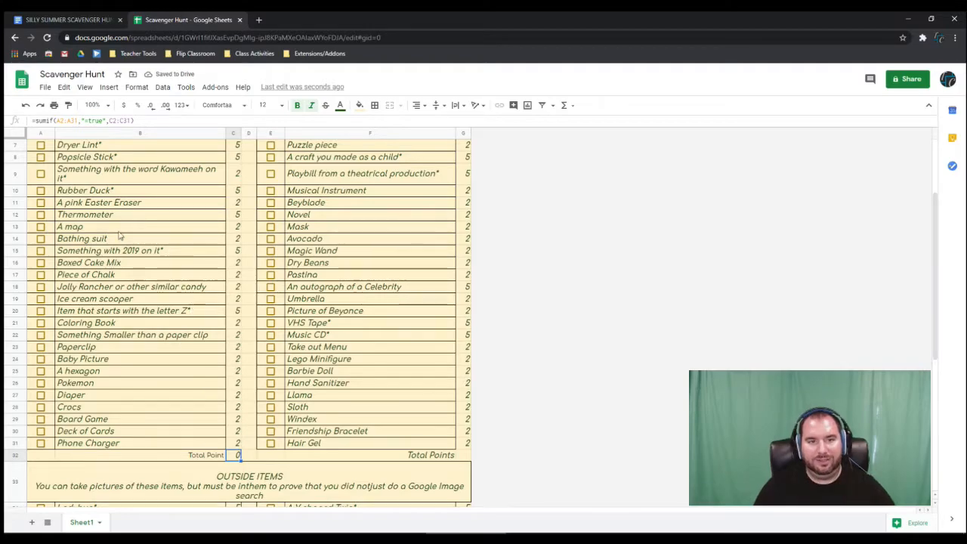
left_click(40, 191)
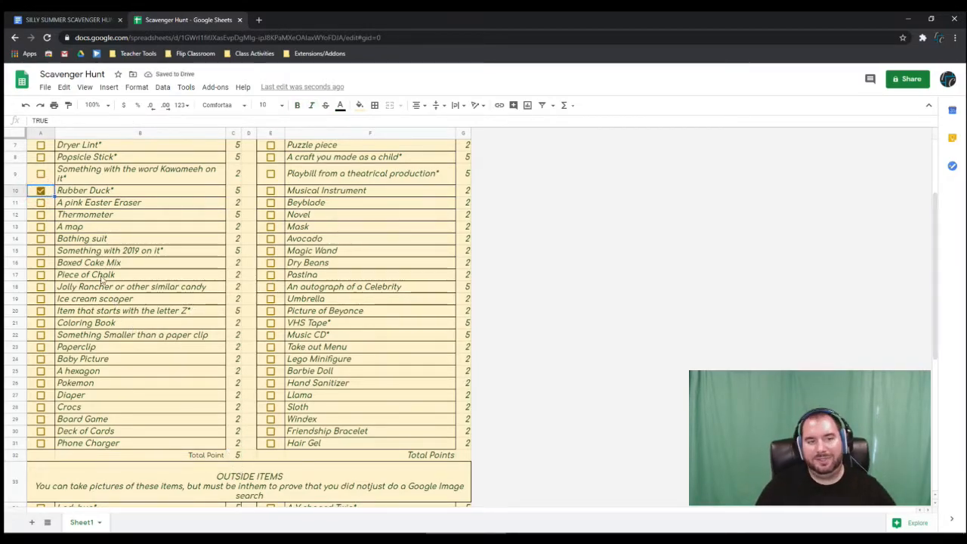
left_click(41, 191)
Copy the SUMIF formula from C32 into G32 and check its adjusted ranges.
left_click(236, 454)
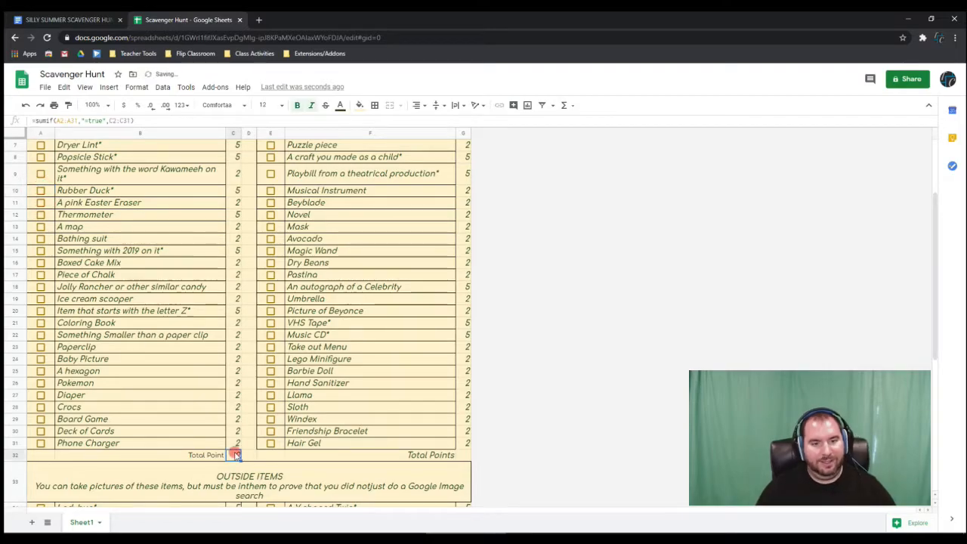
key("ctrl+c")
left_click(459, 455)
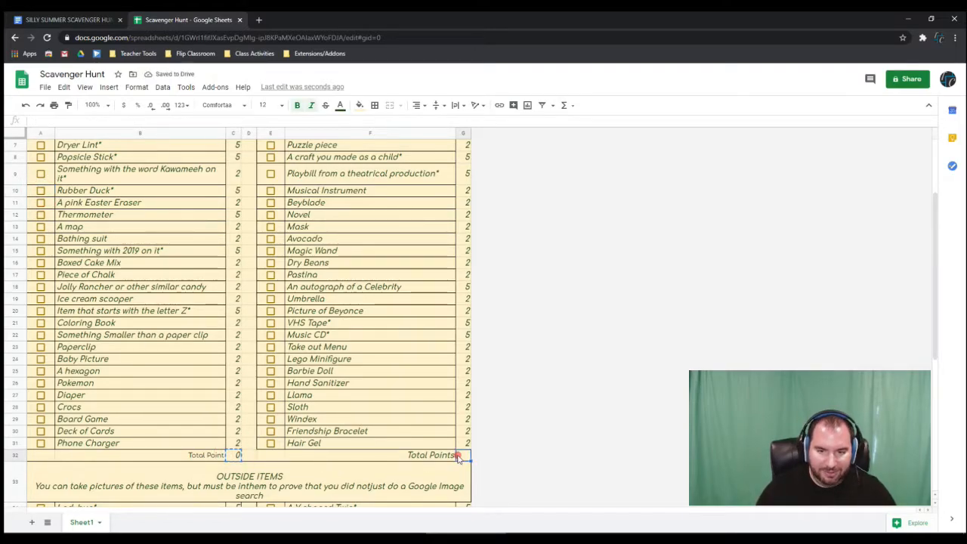
key("ctrl+v")
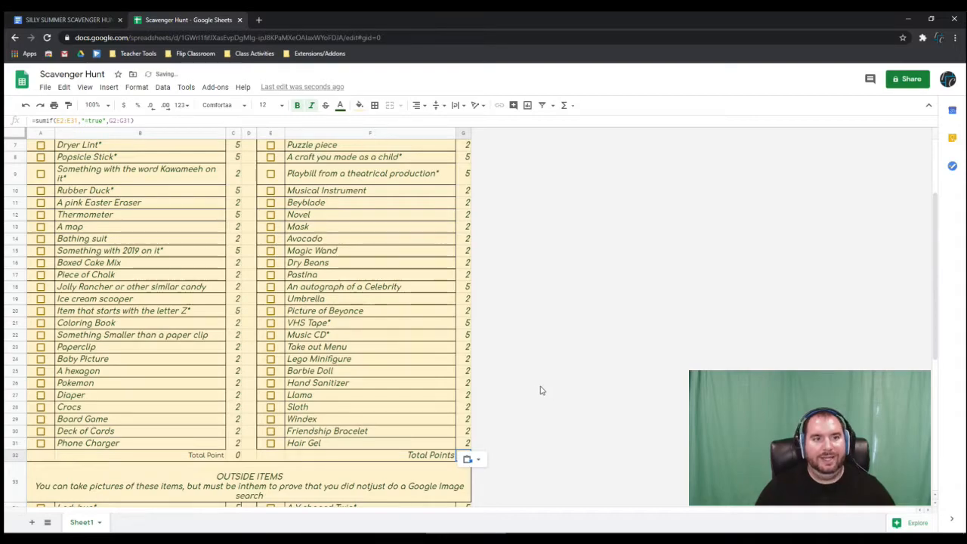
left_click(538, 396)
left_click(463, 455)
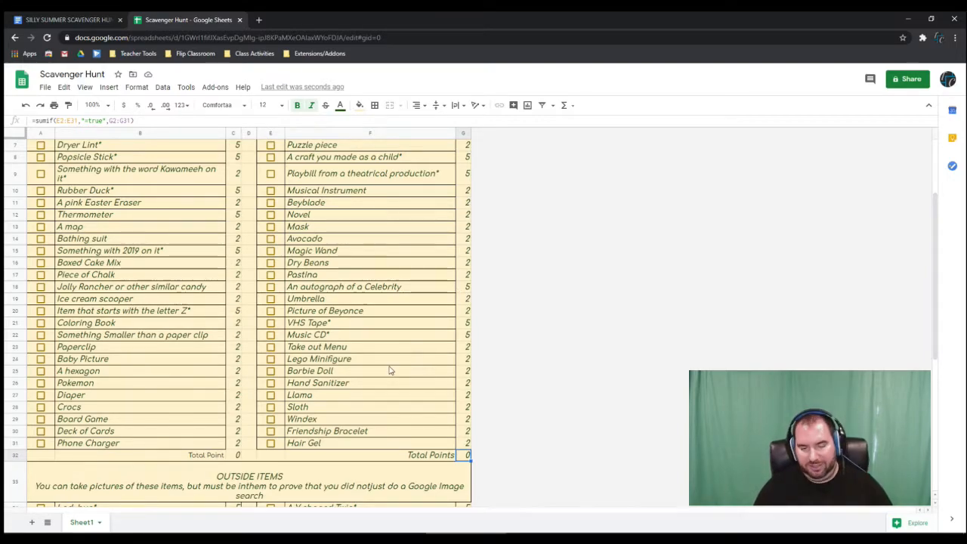
Start a SUMIF formula in cell C46 with the checkbox cells A34:A45 as its range.
scroll(388, 370, "down", 6)
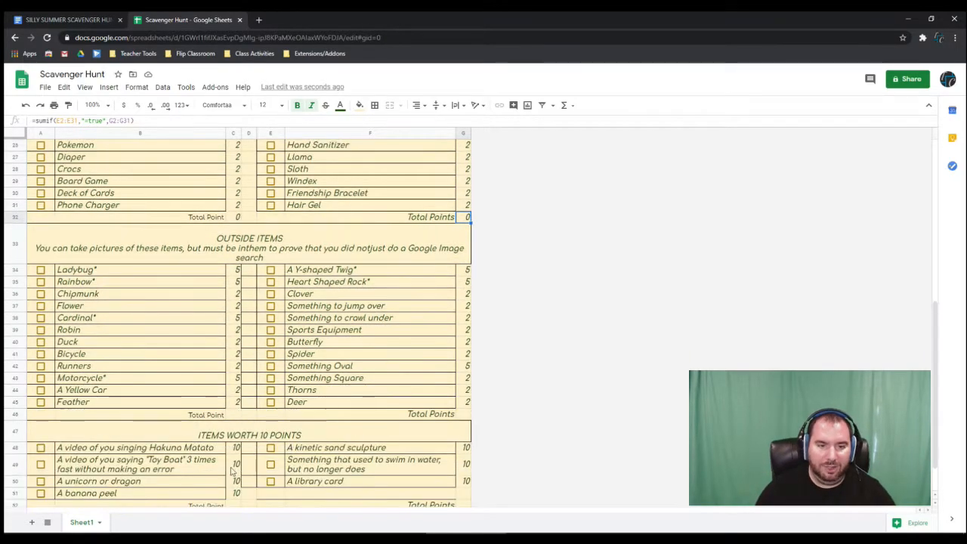
left_click(232, 414)
type("=su")
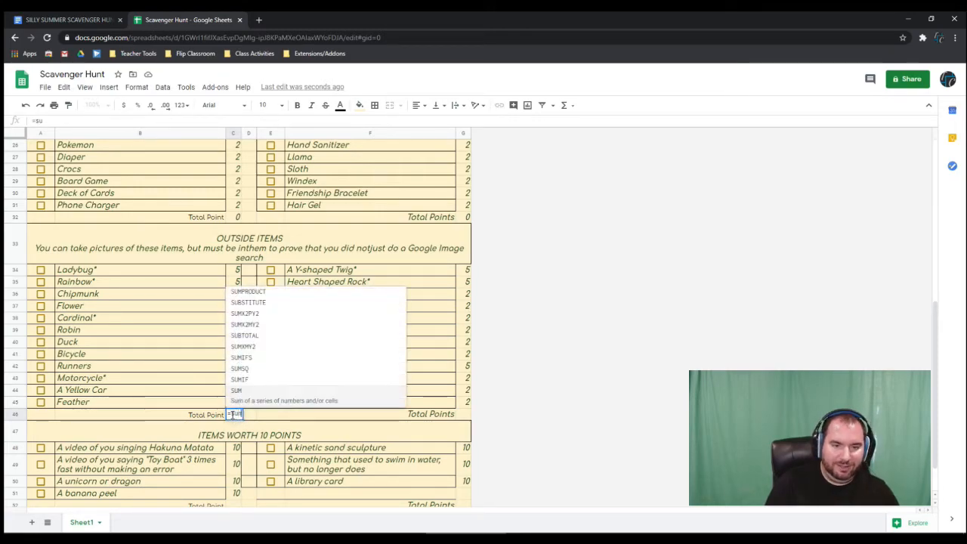
type("m(f(")
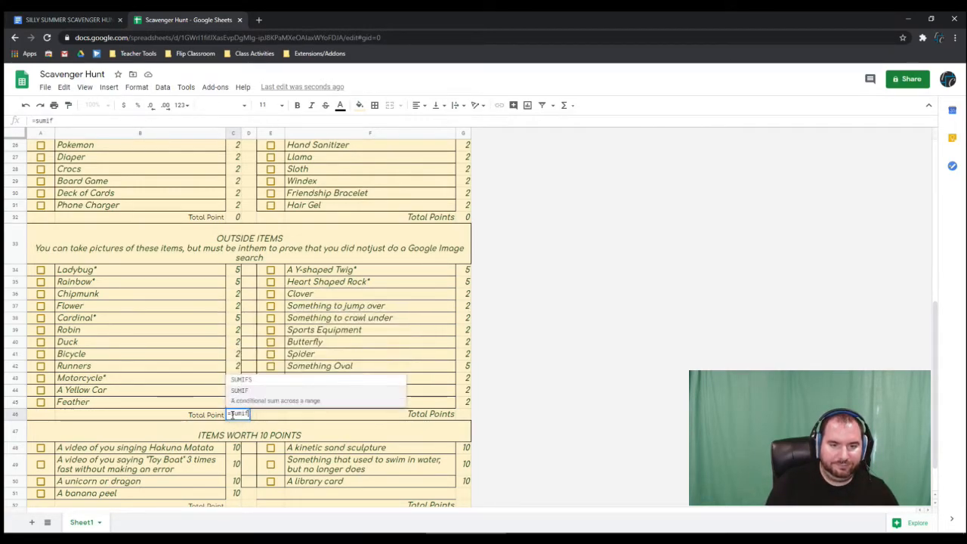
left_click_drag(41, 269, 47, 403)
type(",")
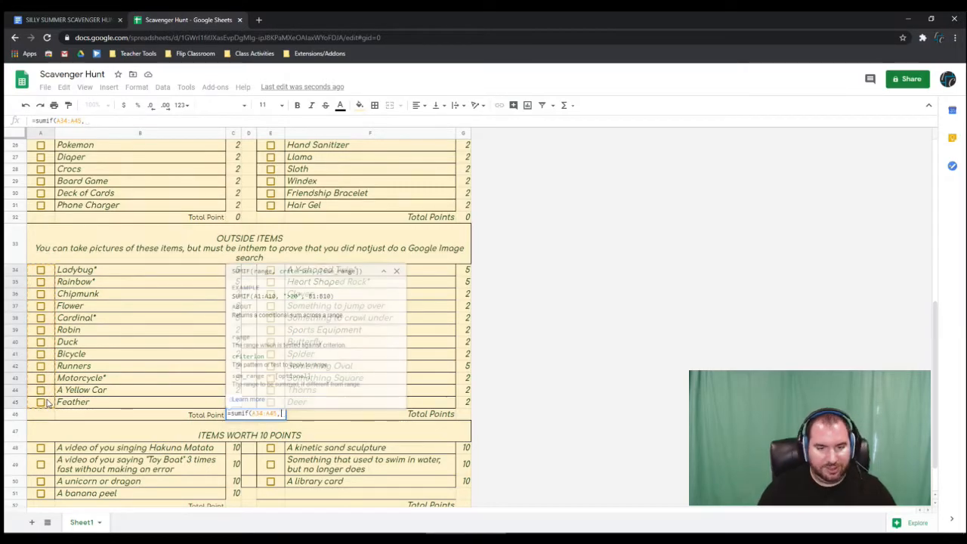
Complete the C46 formula with the criterion "=true" and the sum range C34:C45.
type("\"=tr")
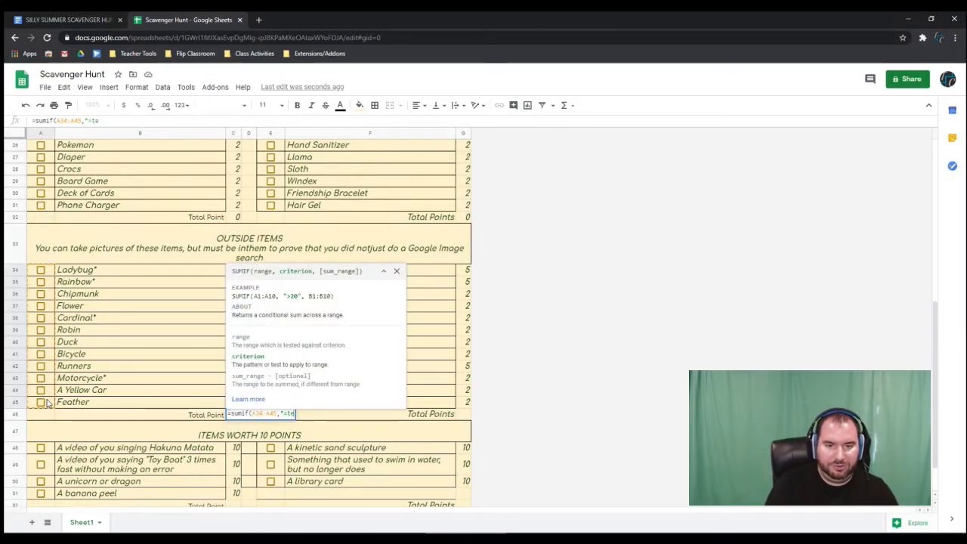
type("ue\"")
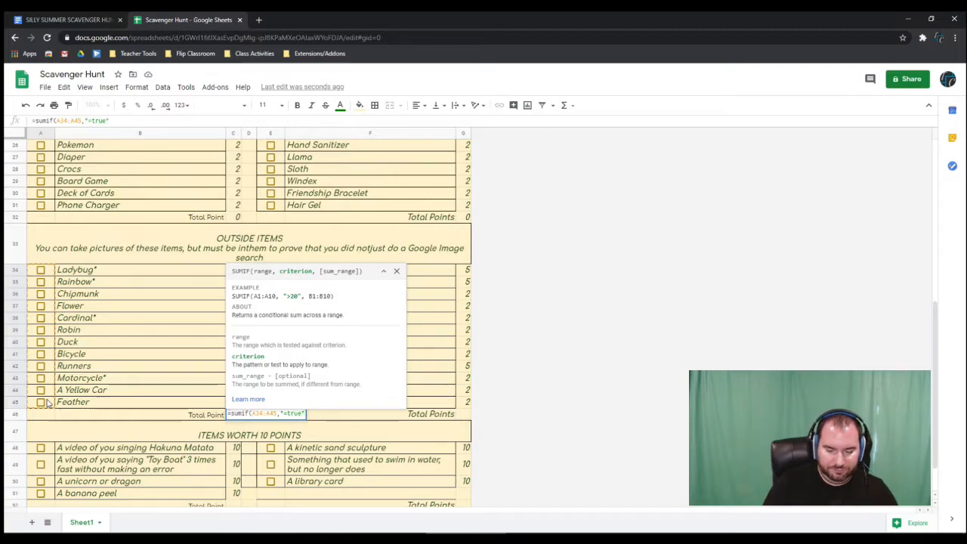
type(",")
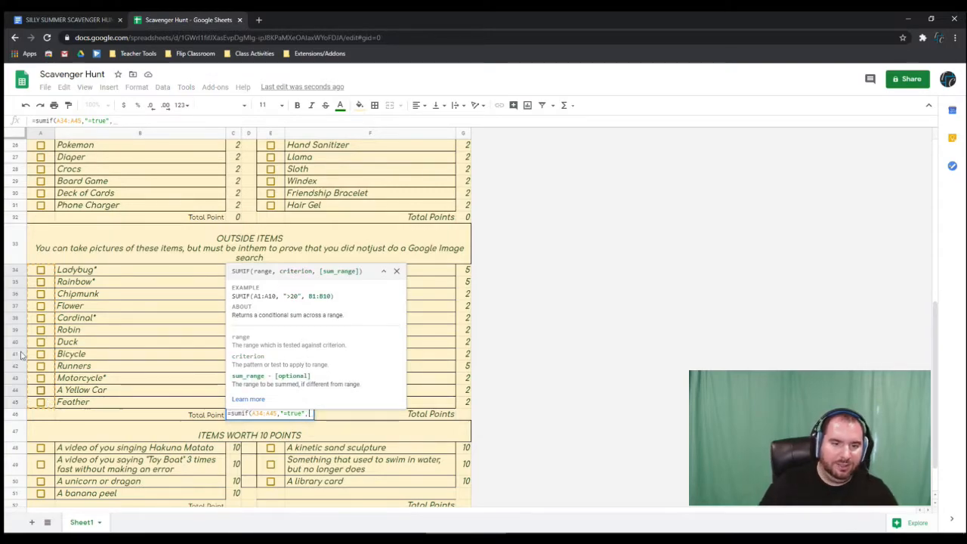
left_click(396, 270)
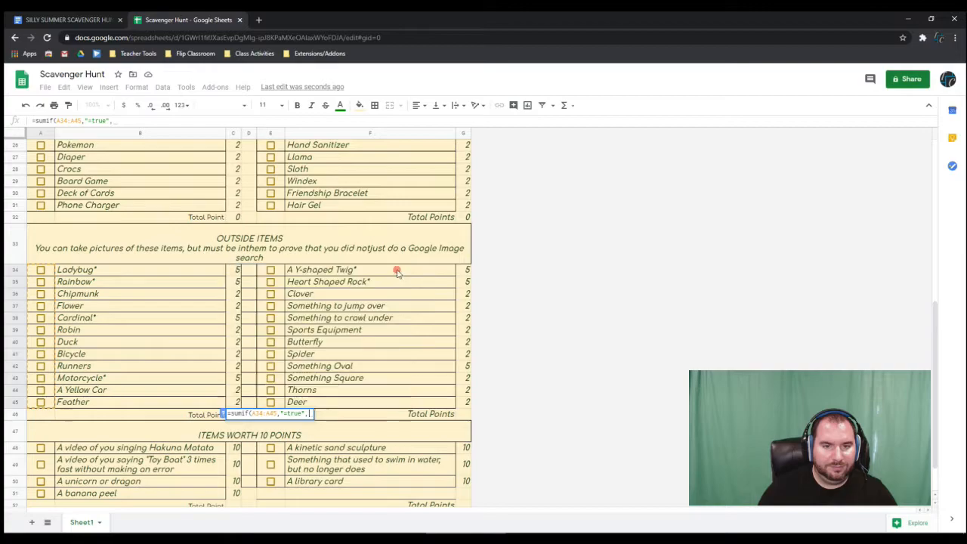
left_click_drag(236, 271, 235, 403)
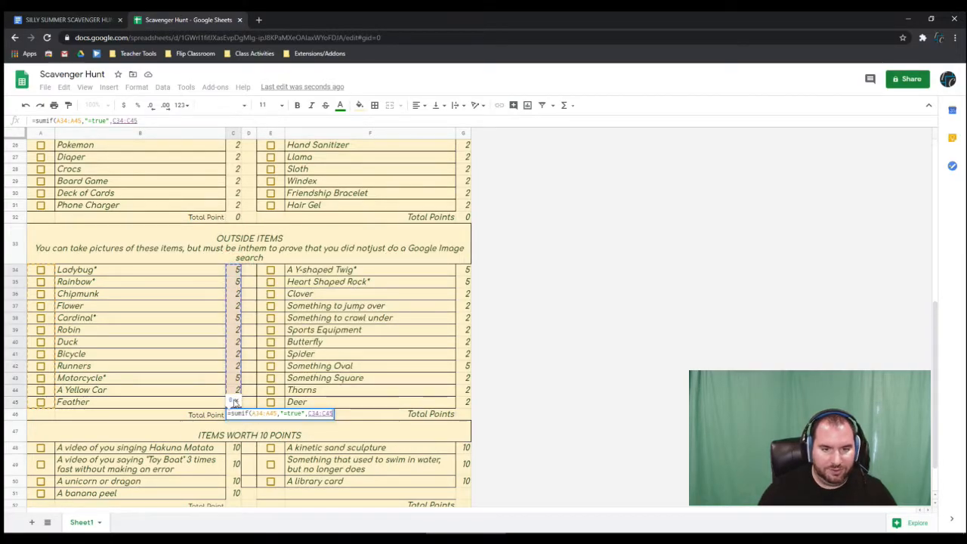
key("Return")
Copy the SUMIF formula from C46 into G46 to total the second column of outside items.
left_click(236, 415)
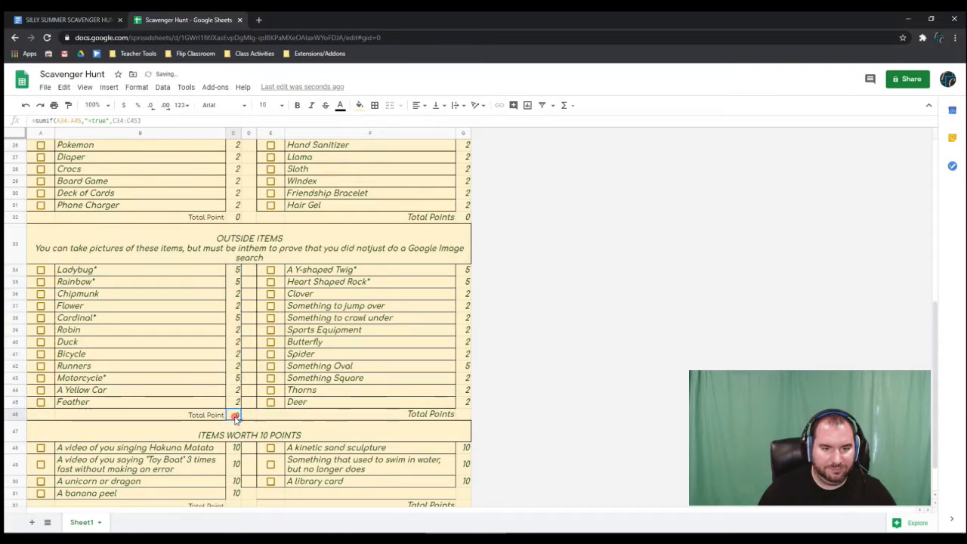
key("ctrl+c")
left_click(464, 414)
key("ctrl+v")
Enter the formula =sumfif(A48:A51,"=true",C48:C51) in cell C52 for the 10-point items.
scroll(357, 387, "down", 2)
left_click(237, 456)
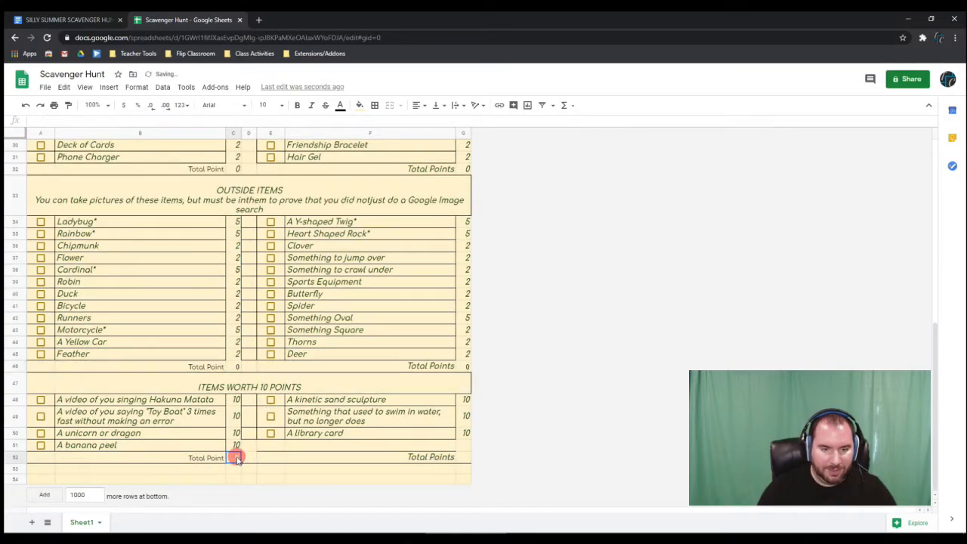
type("=sumif(")
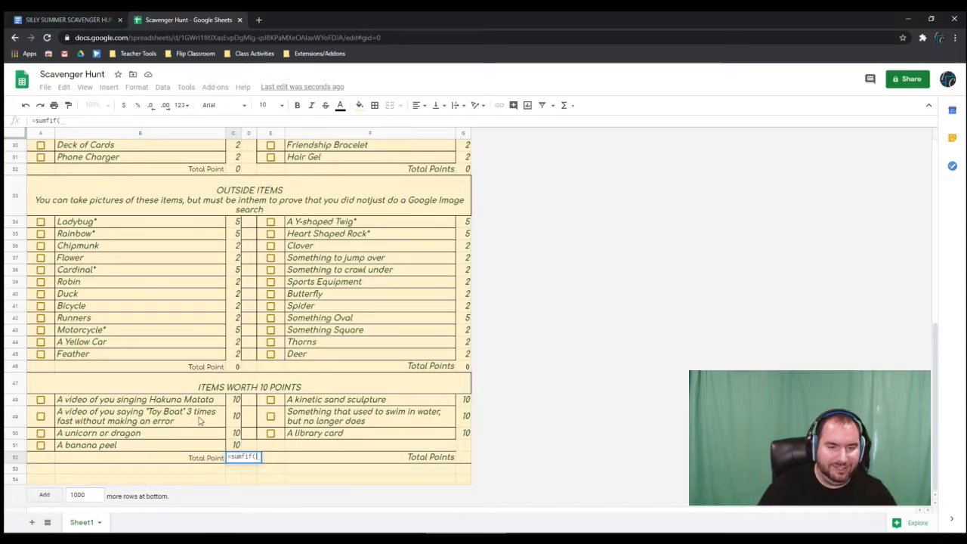
left_click_drag(46, 404, 53, 450)
type(",")
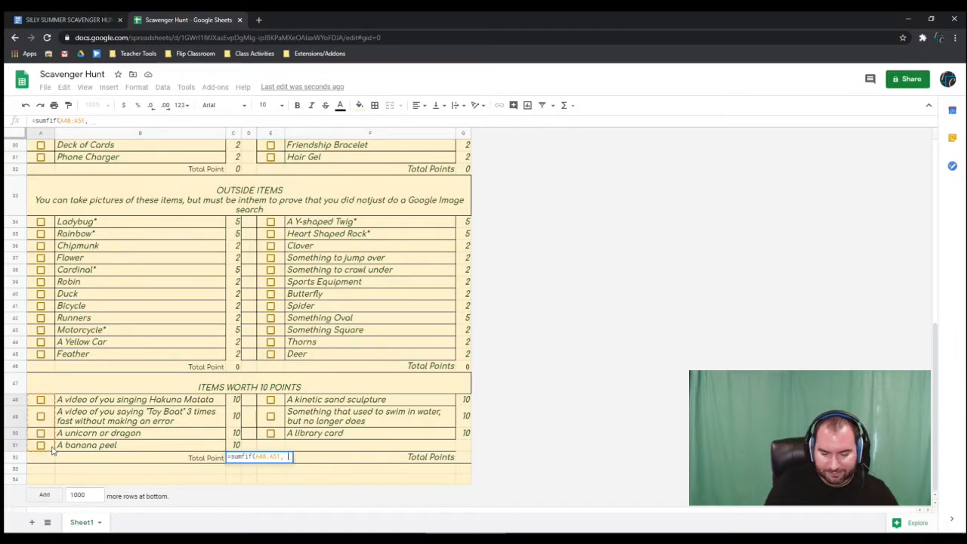
type("\"=true\",")
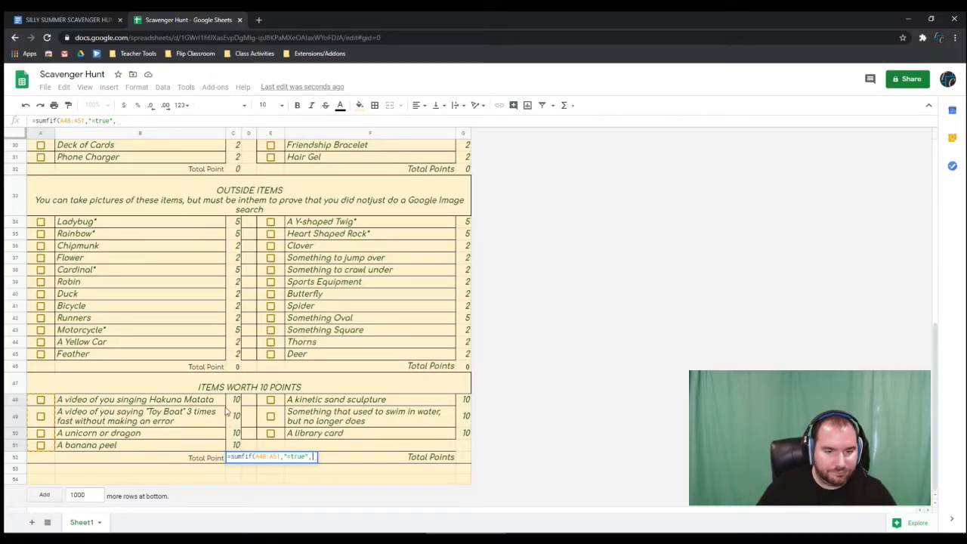
left_click_drag(235, 399, 237, 445)
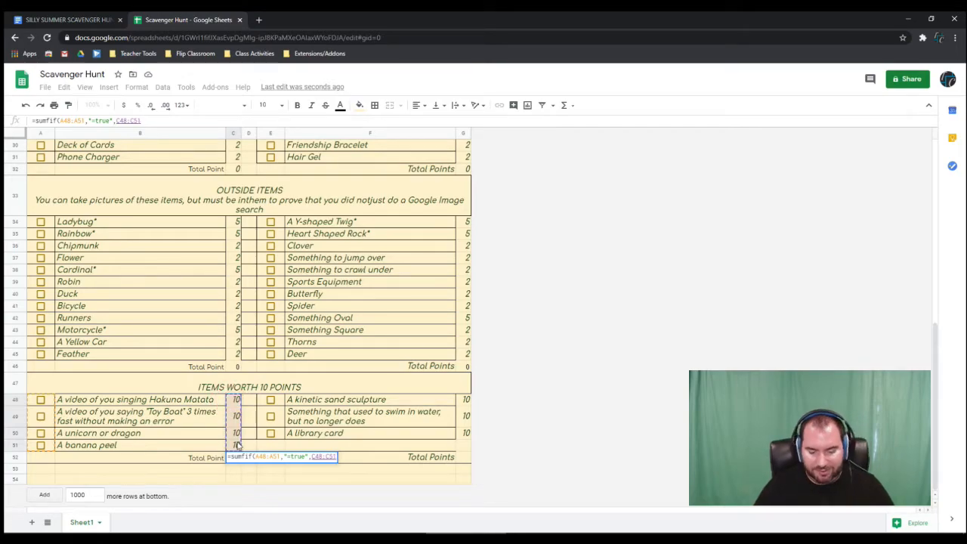
key("Return")
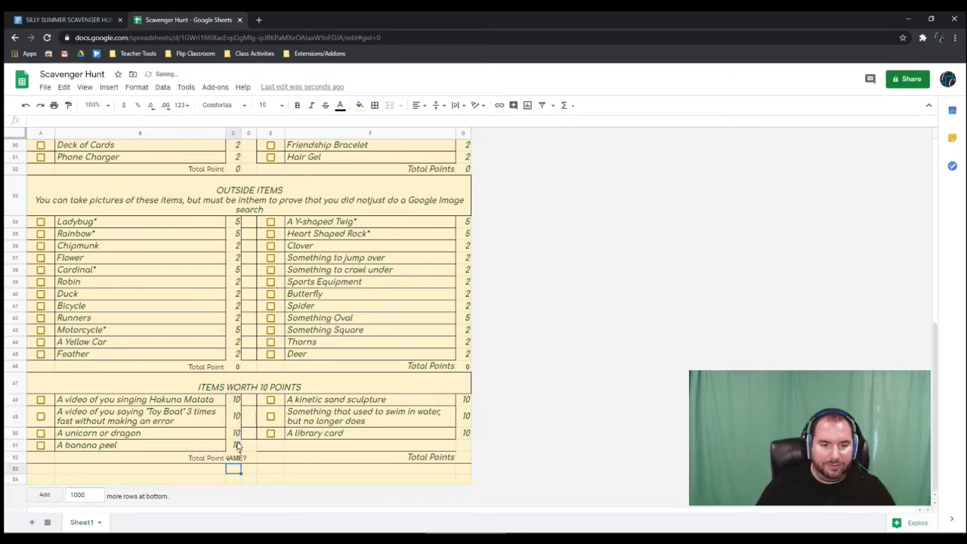
Correct the misspelled function name in the C52 formula to SUMIF.
left_click(234, 450)
left_click(234, 459)
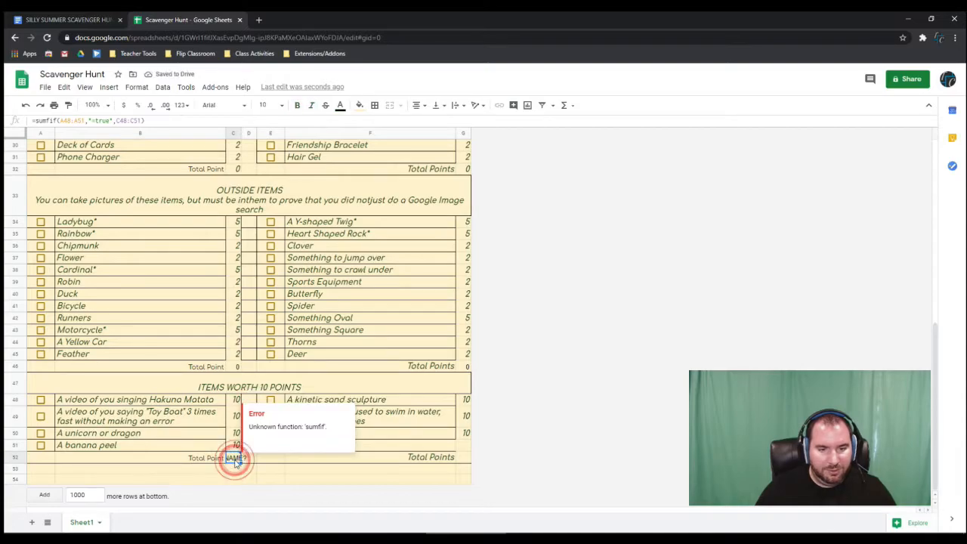
double_click(235, 459)
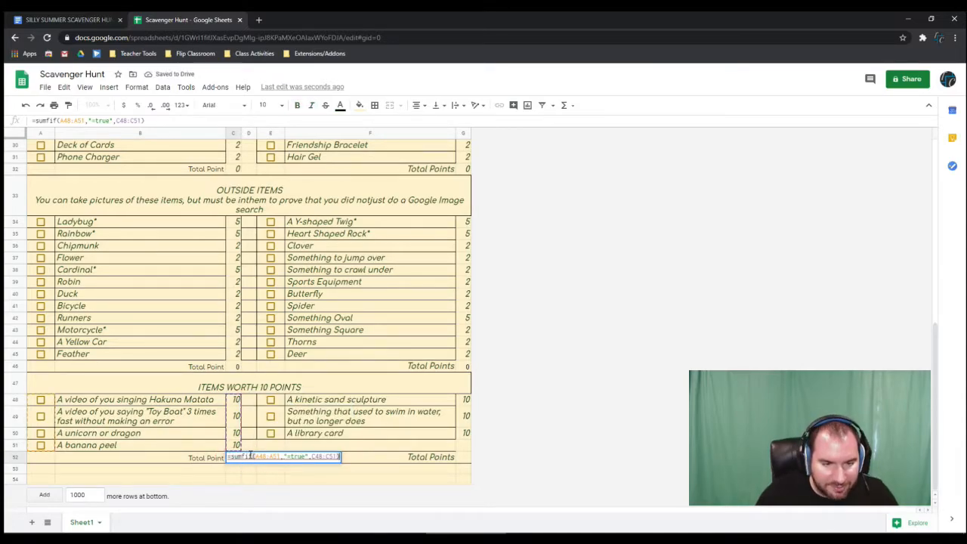
left_click(249, 456)
key("BackSpace")
key("Tab")
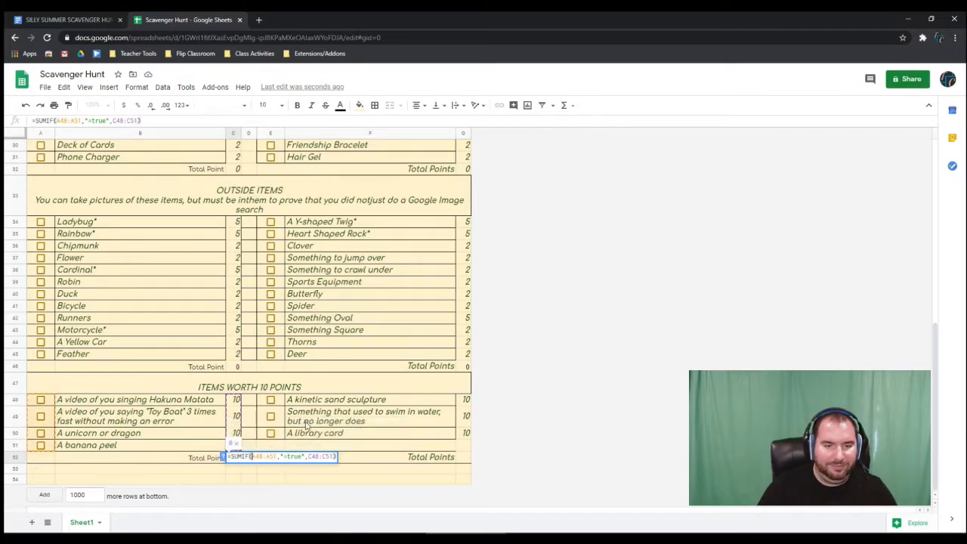
key("Return")
Copy the corrected SUMIF formula from C52 into G52.
left_click(235, 458)
key("ctrl+c")
left_click(461, 461)
key("ctrl+v")
left_click(557, 422)
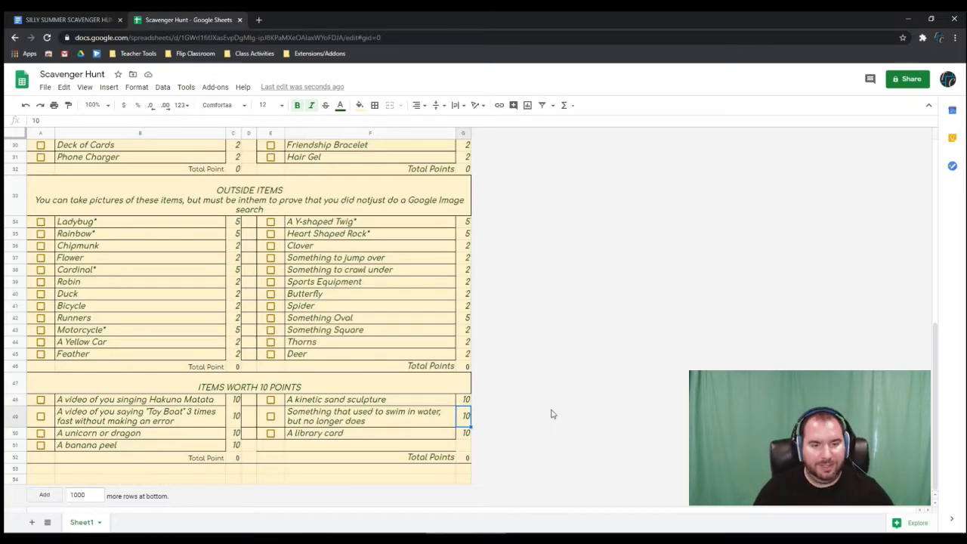
Test the G32 total by ticking Avocado, Picture of Beyonce and Windex and clearing the checkboxes again.
scroll(362, 389, "up", 7)
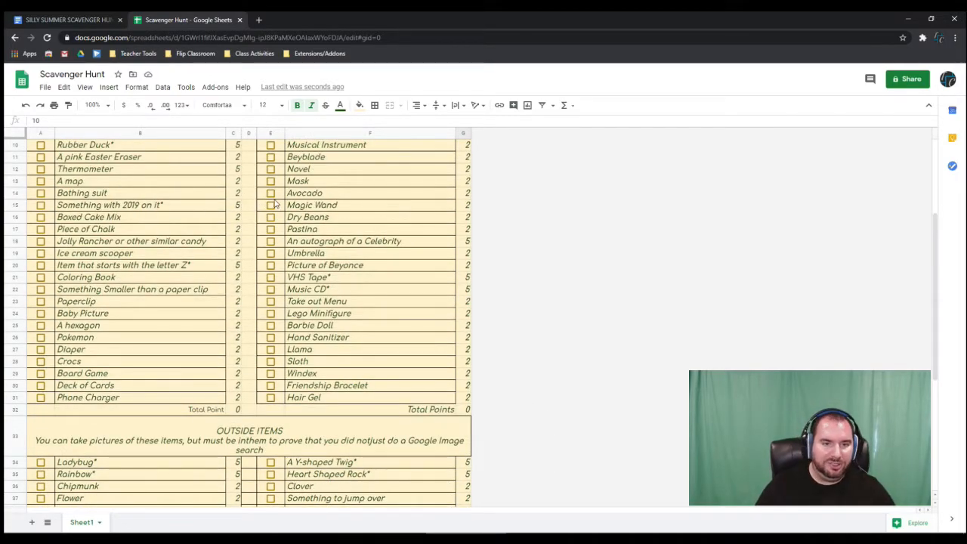
left_click(270, 193)
left_click(270, 265)
left_click(270, 373)
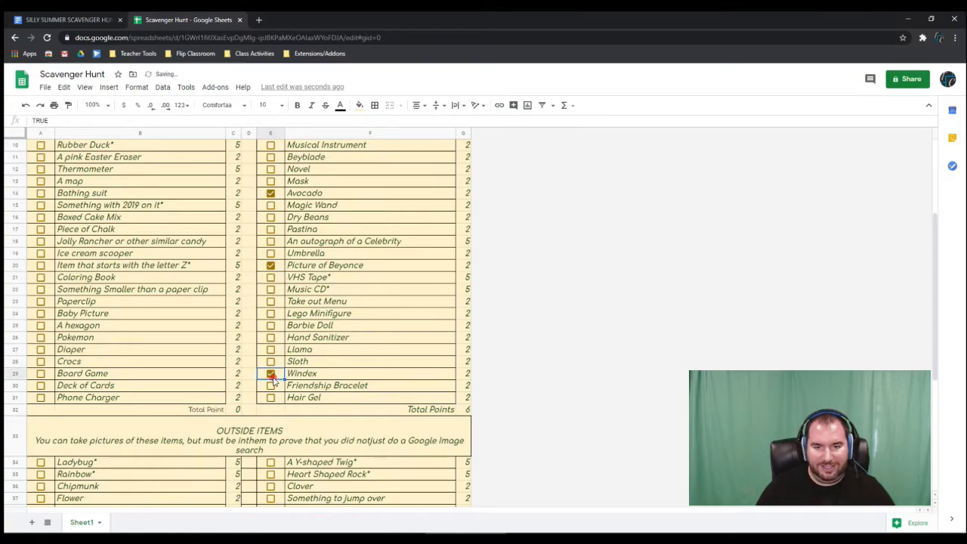
left_click(270, 373)
left_click(270, 265)
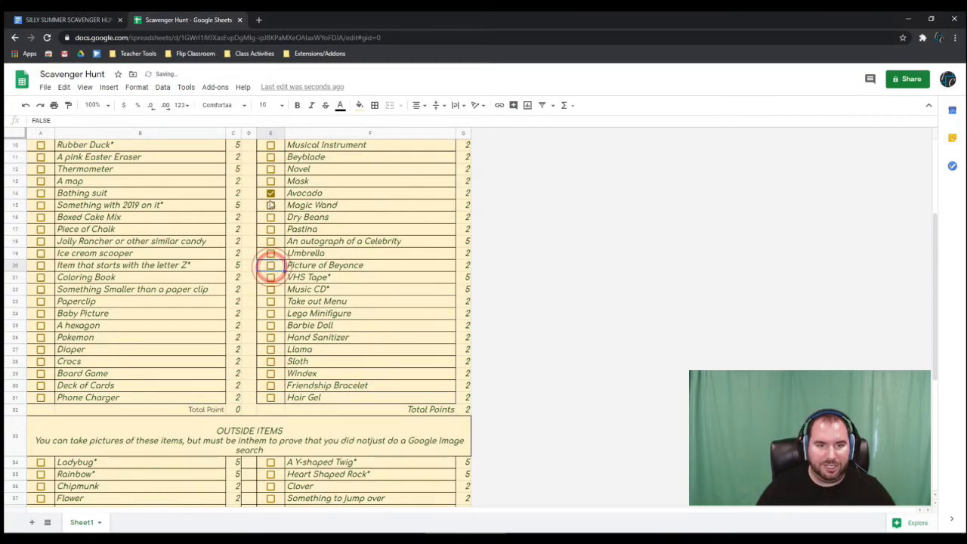
Test the G46 total by ticking Deer and A Y-shaped Twig and clearing both again.
scroll(270, 205, "down", 4)
left_click(270, 449)
left_click(270, 318)
left_click(270, 317)
left_click(271, 450)
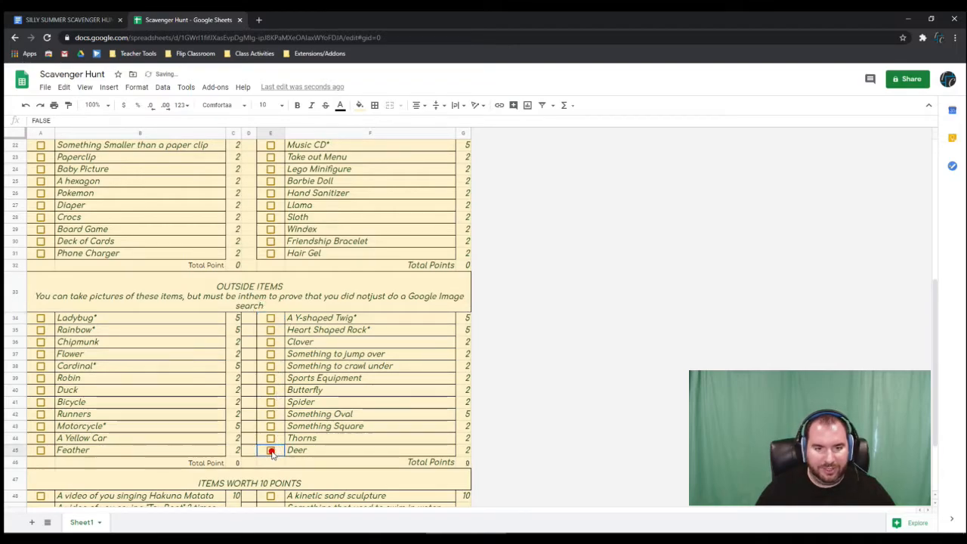
Add the label "Final Score" in cell B54 below the section totals.
scroll(283, 423, "down", 3)
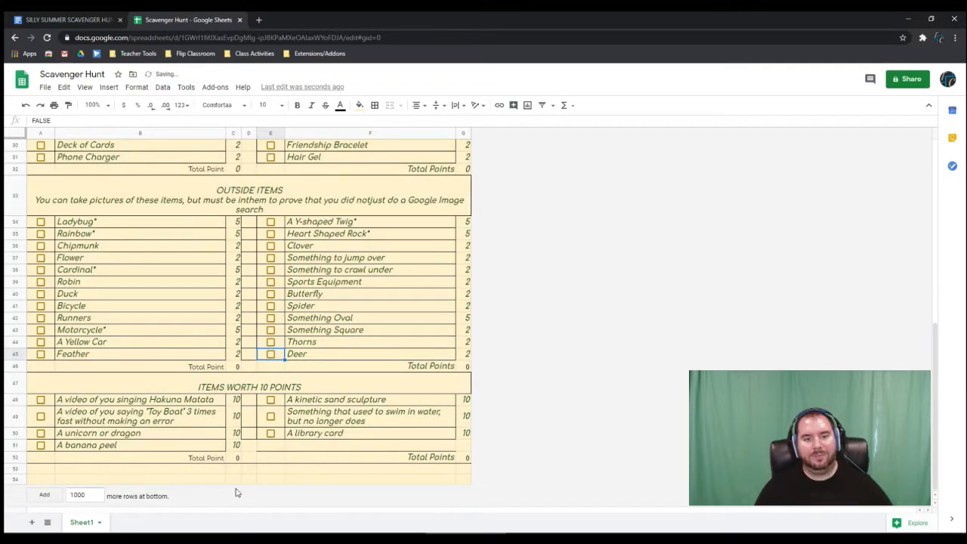
left_click(204, 482)
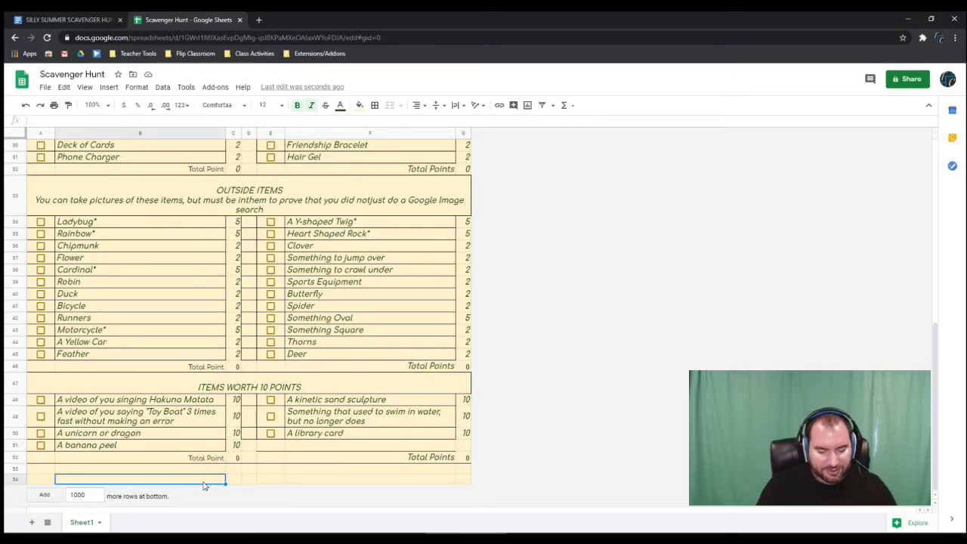
type("Final Score")
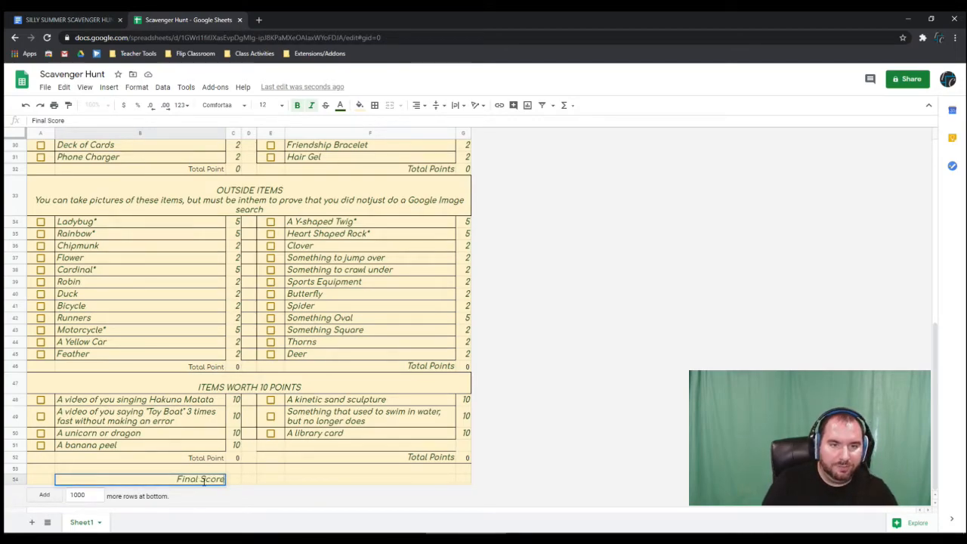
key("Tab")
Start a SUM formula in cell D54 with the first section's totals C32 and G32.
key("Tab")
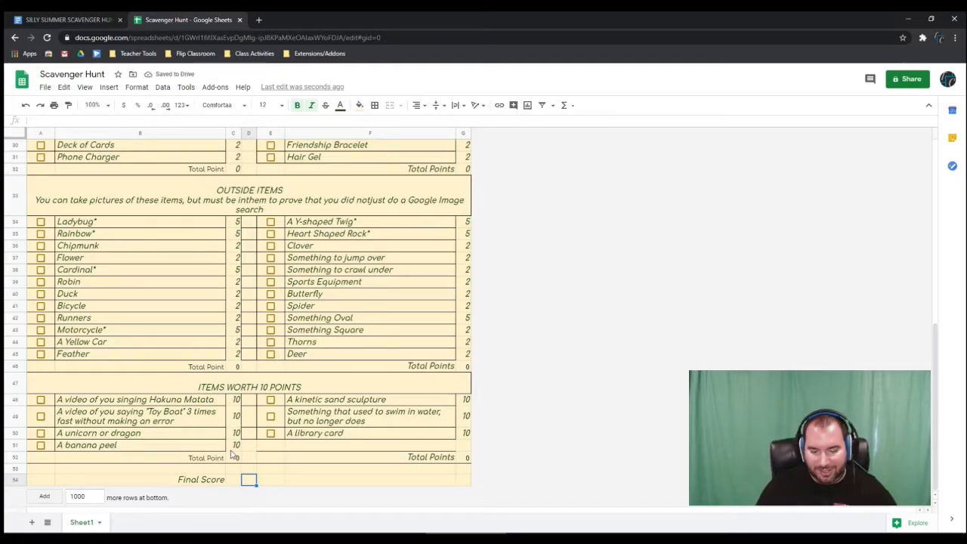
type("=sum(")
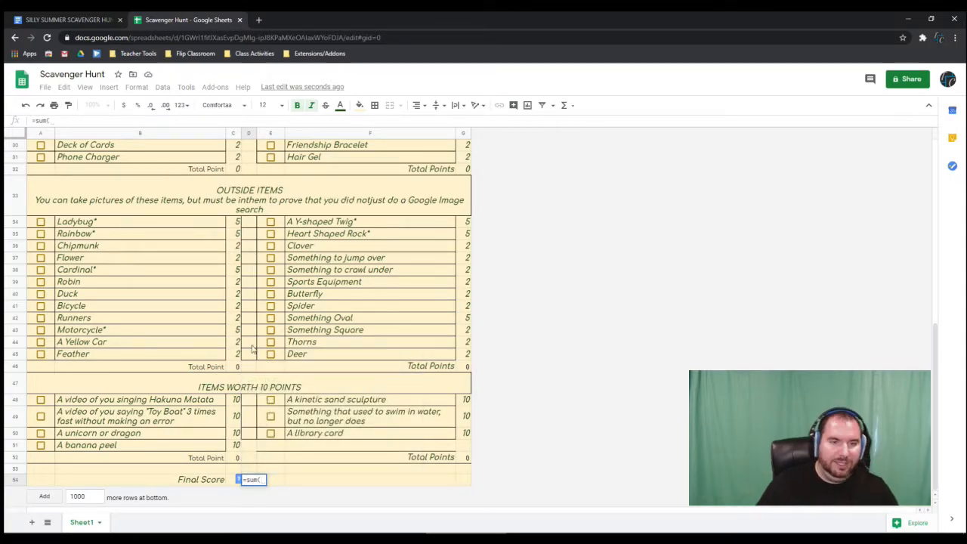
scroll(253, 347, "up", 10)
scroll(239, 338, "down", 1)
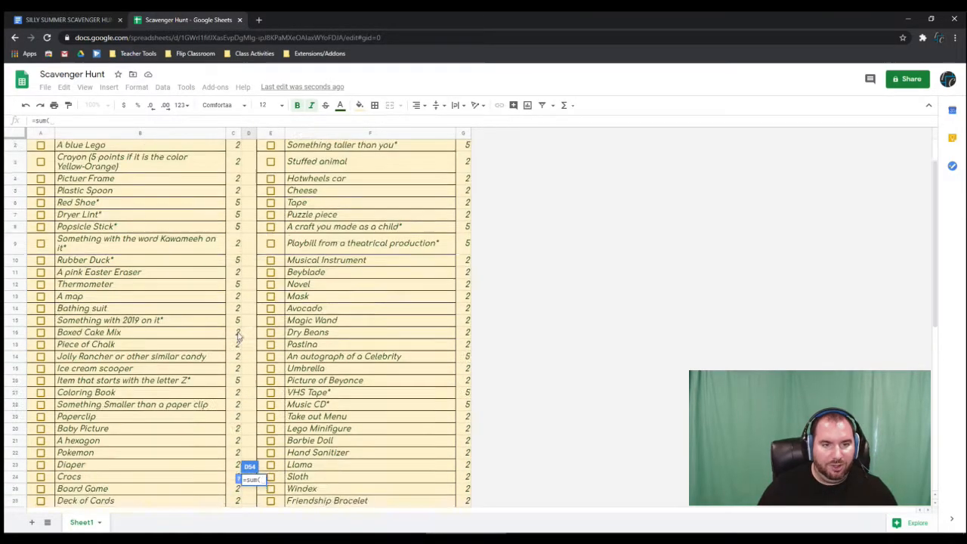
scroll(239, 337, "down", 3)
left_click(235, 373)
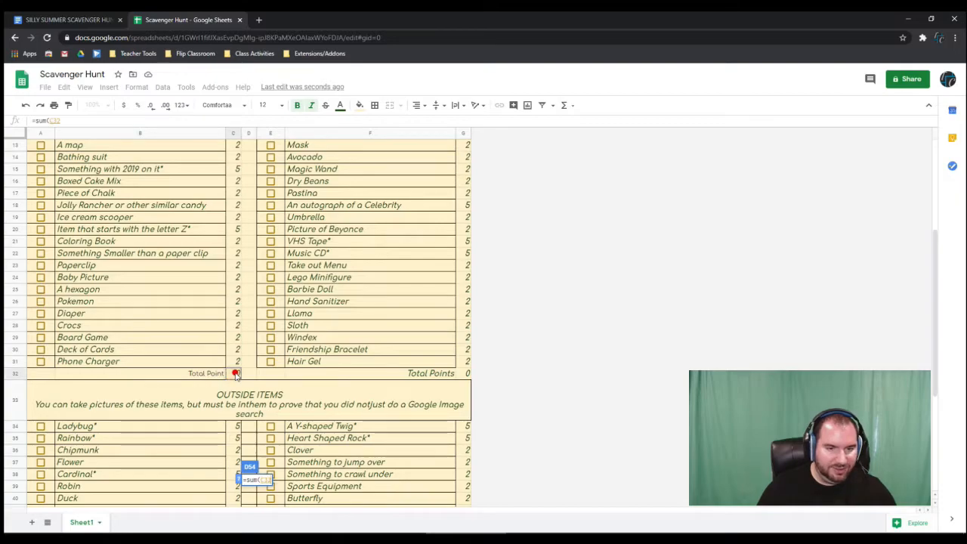
type(",")
left_click(465, 373)
Add the totals C46, G46, C52 and G52 to the D54 SUM formula and complete it.
scroll(369, 371, "down", 5)
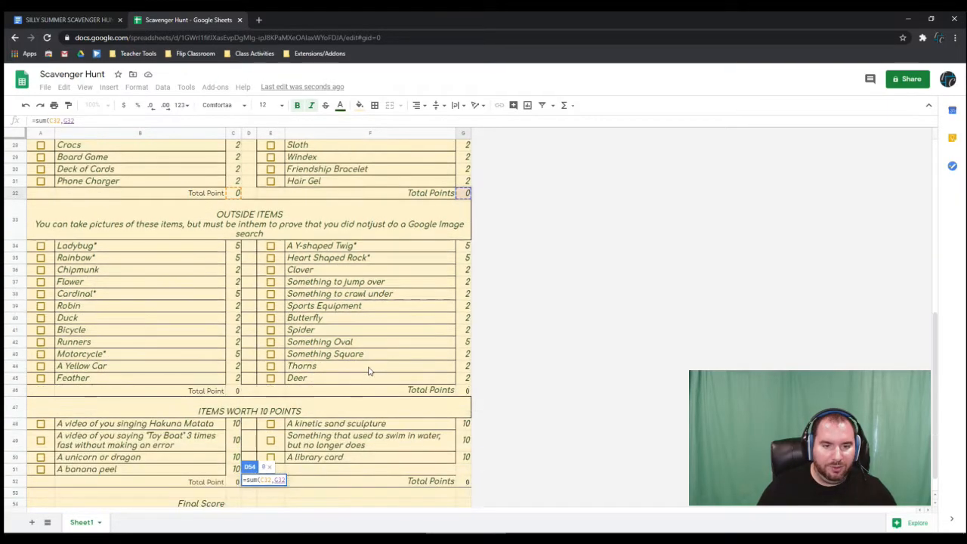
type(",")
left_click(235, 391)
type(",")
left_click(462, 391)
scroll(408, 396, "down", 1)
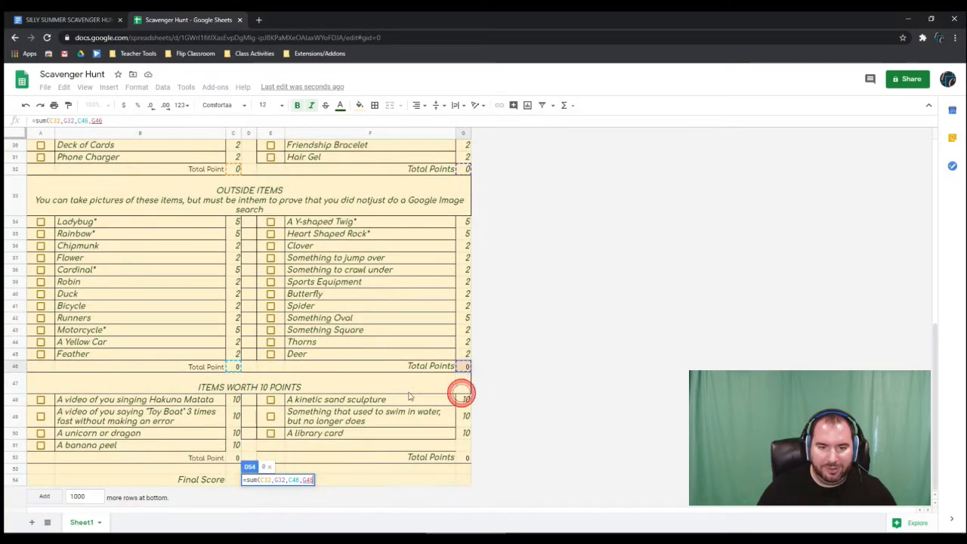
type(",")
left_click(232, 457)
type(",")
left_click(462, 458)
key("Return")
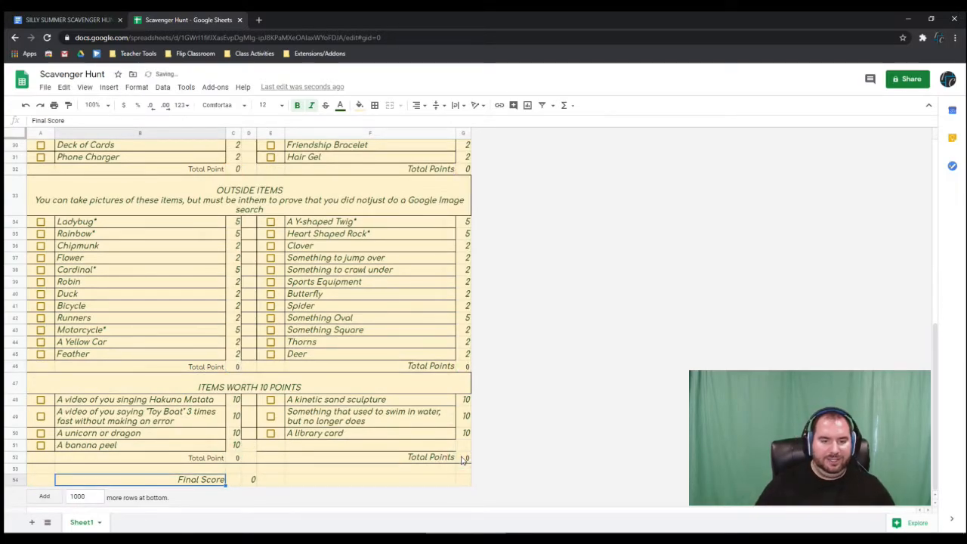
Test the final score by ticking the Something Oval, Deer and Phone Charger checkboxes.
left_click(270, 317)
left_click(270, 354)
left_click(40, 156)
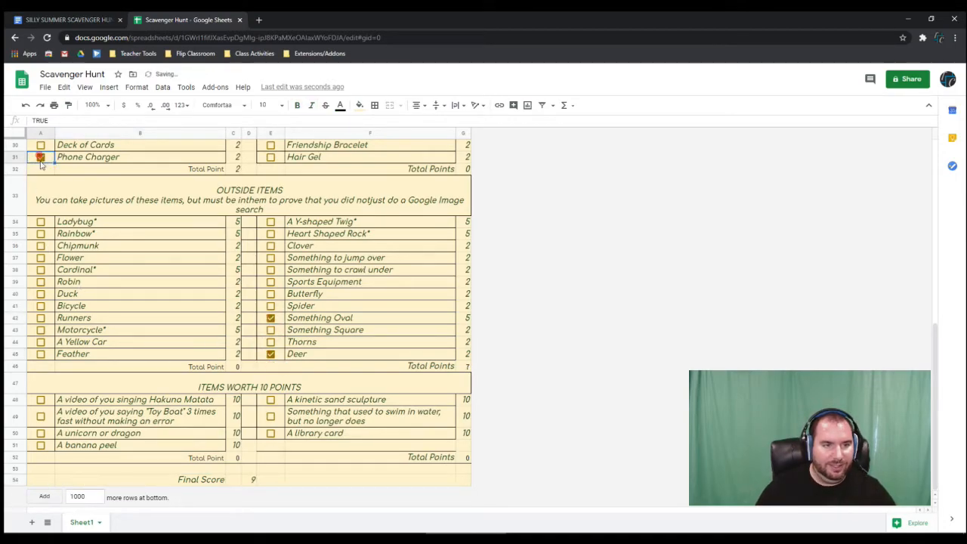
Toggle the "Toy Boat" video checkbox on and off, and clear the Deer, Something Oval and Phone Charger checkboxes.
left_click(40, 416)
left_click(40, 416)
left_click(270, 353)
left_click(270, 317)
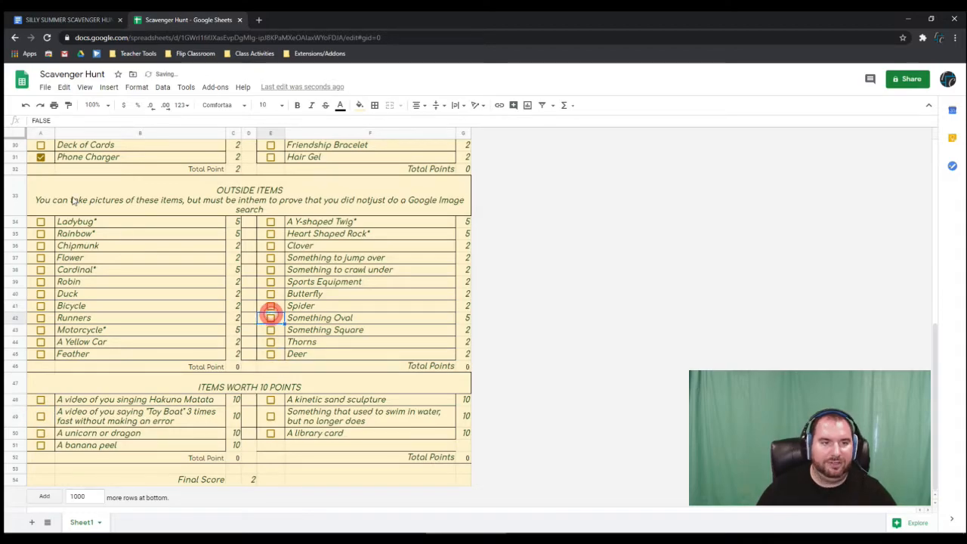
left_click(41, 156)
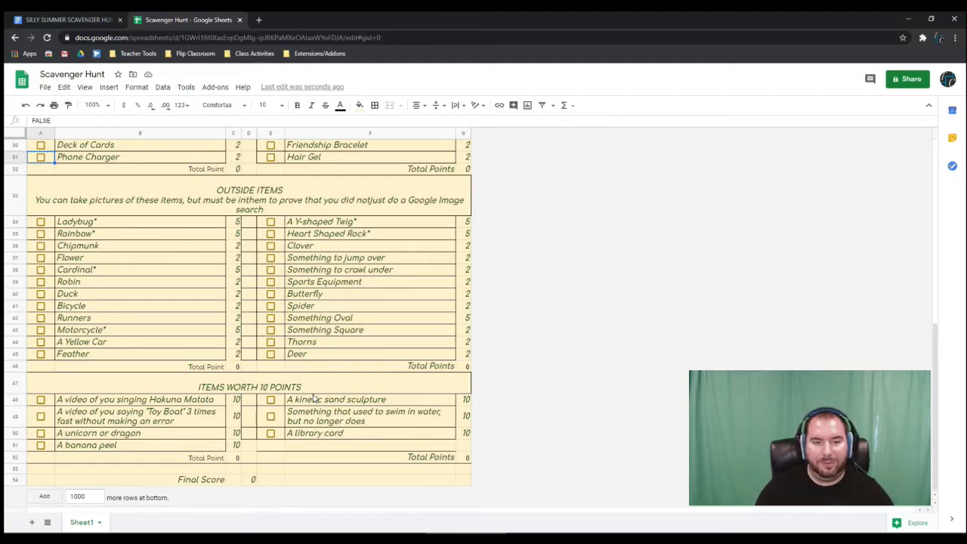
Hide the point value columns C and G.
scroll(314, 398, "up", 10)
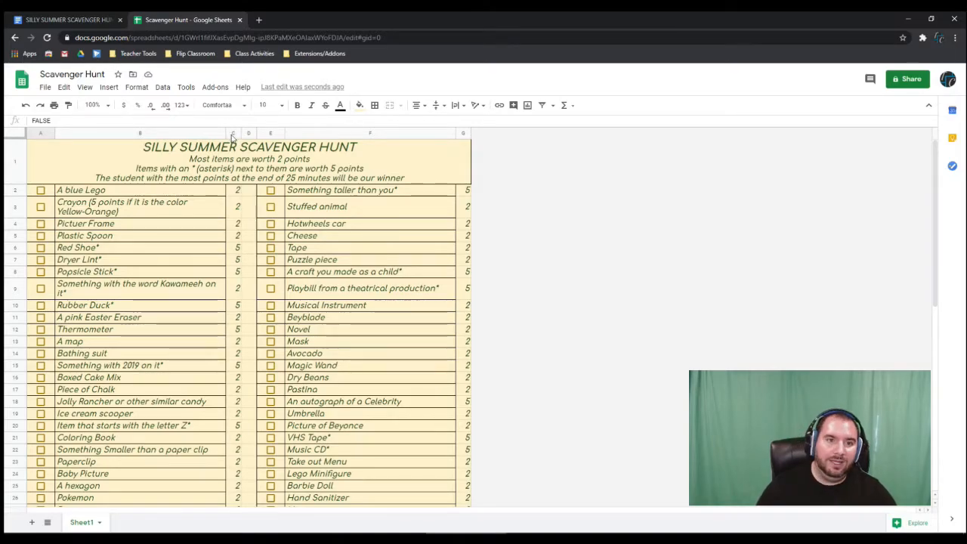
left_click(233, 134)
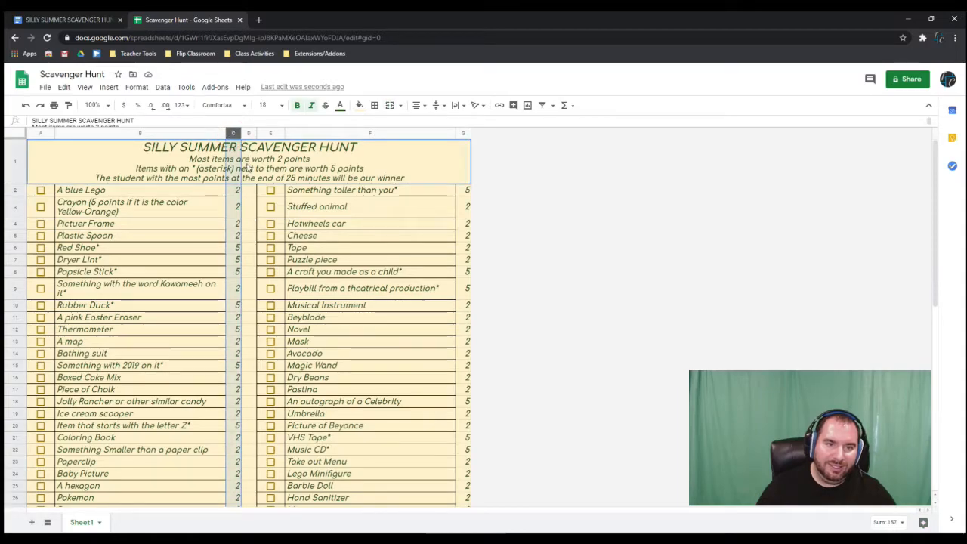
right_click(233, 133)
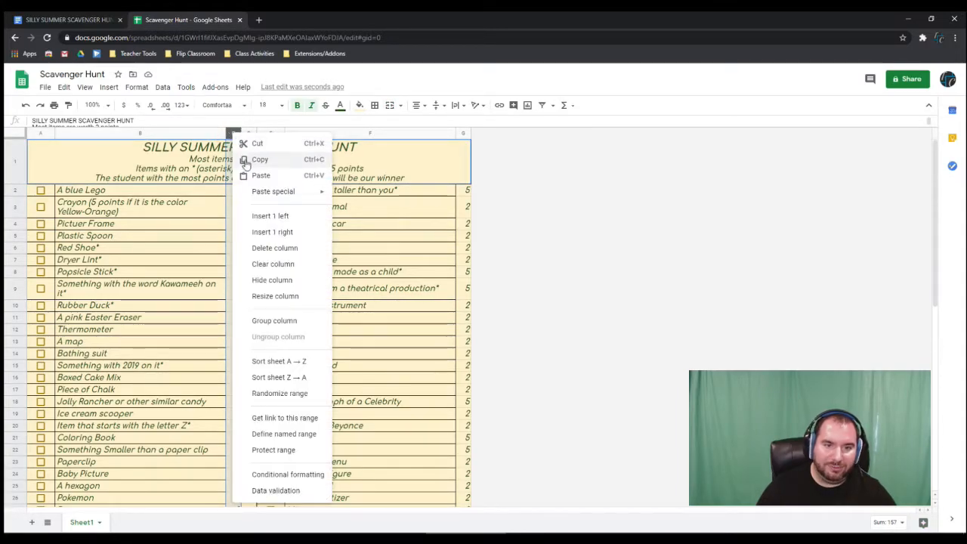
left_click(298, 280)
right_click(449, 135)
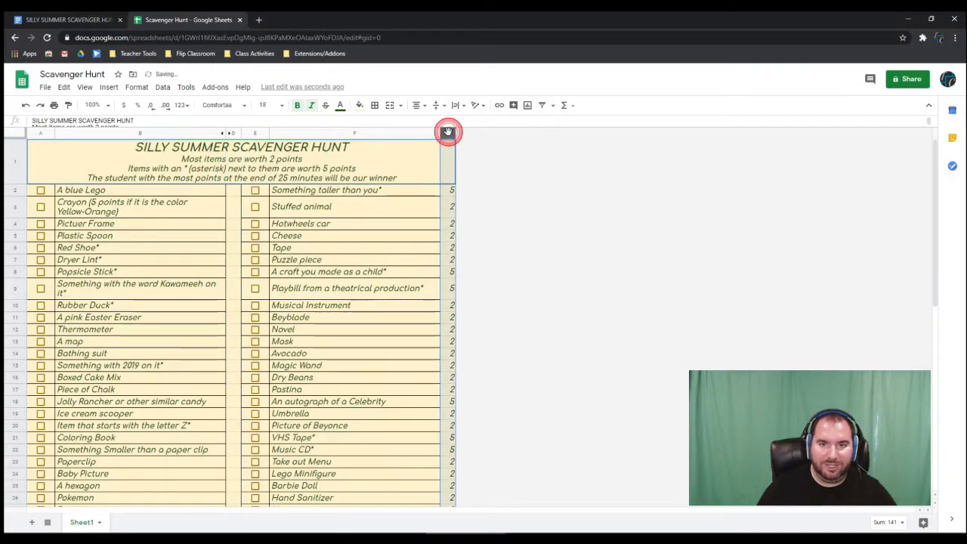
left_click(500, 281)
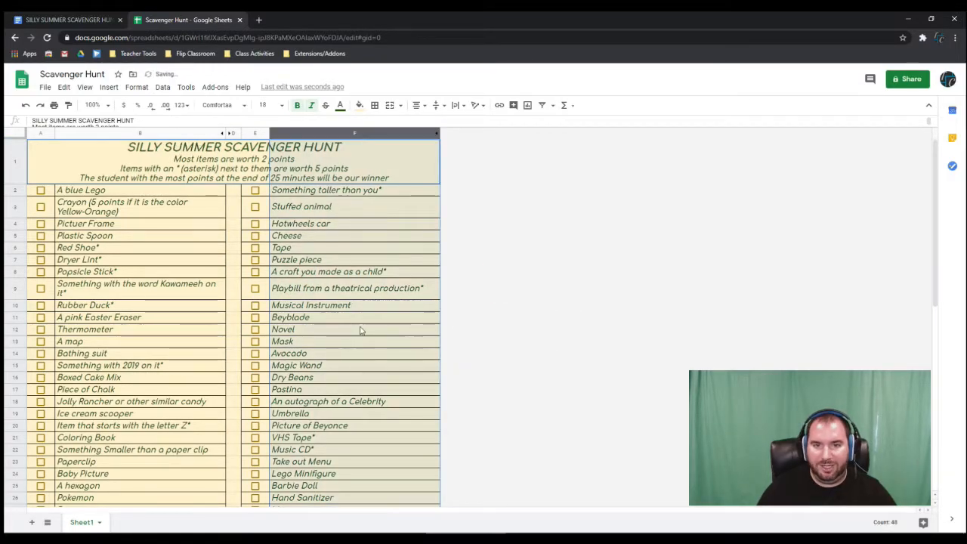
Hide row 32, which holds the first section's point totals.
left_click(370, 306)
scroll(289, 308, "down", 5)
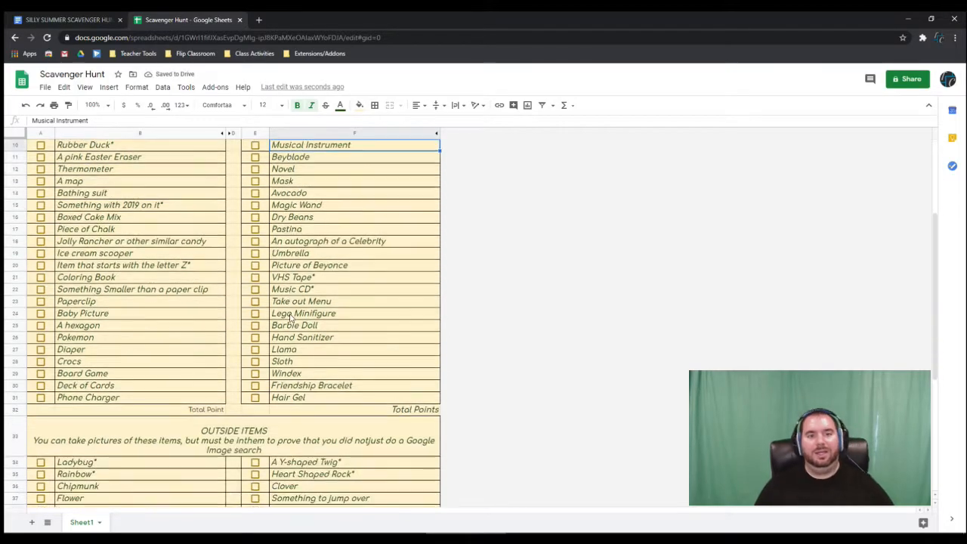
scroll(297, 320, "up", 2)
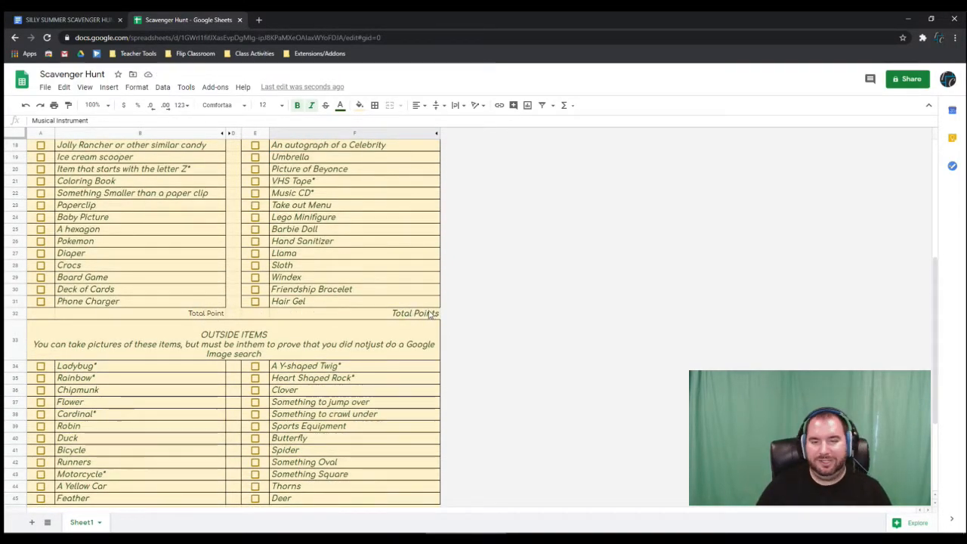
left_click(12, 311)
right_click(12, 312)
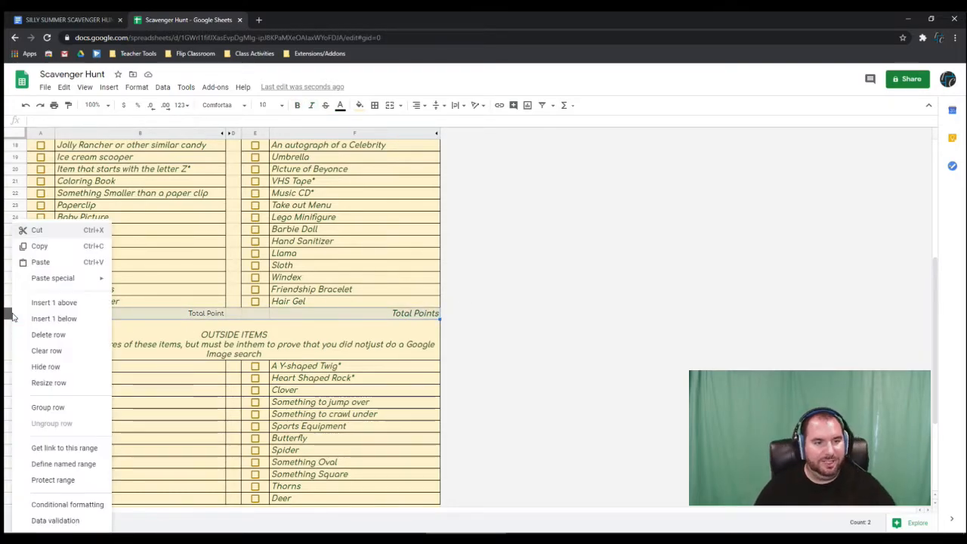
left_click(74, 371)
Hide rows 46 and 52, which hold the point totals of the Outside Items and 10-point sections.
scroll(20, 420, "down", 3)
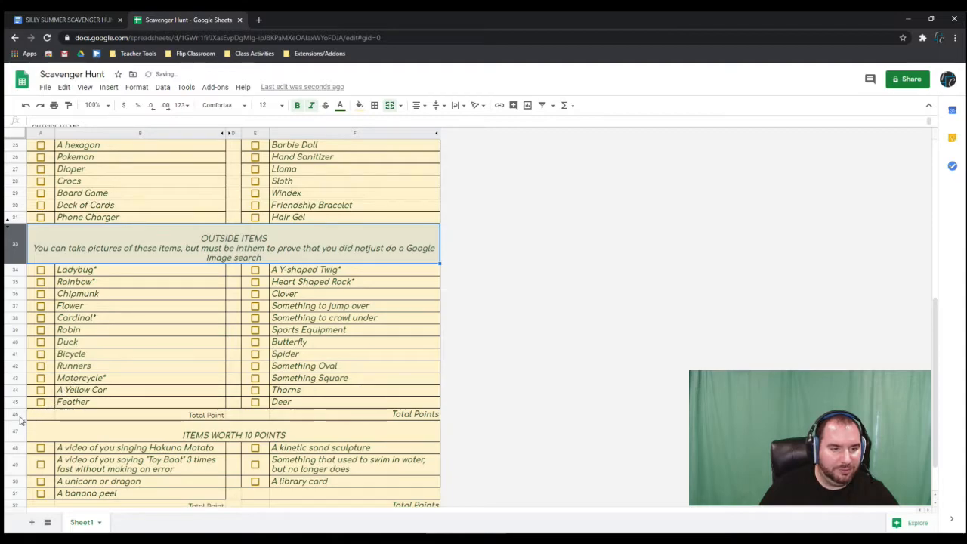
left_click(17, 415)
right_click(17, 416)
left_click(58, 253)
scroll(81, 330, "down", 1)
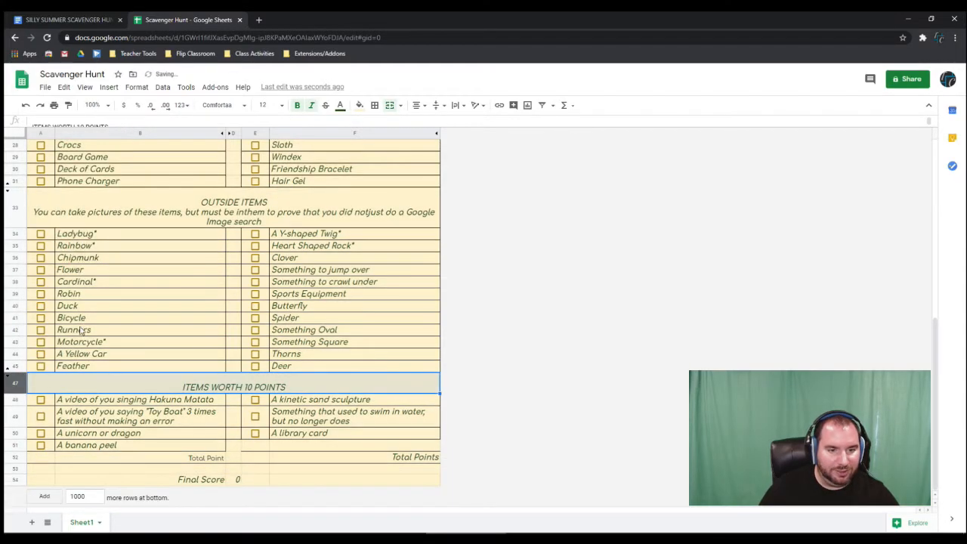
left_click(15, 458)
right_click(14, 456)
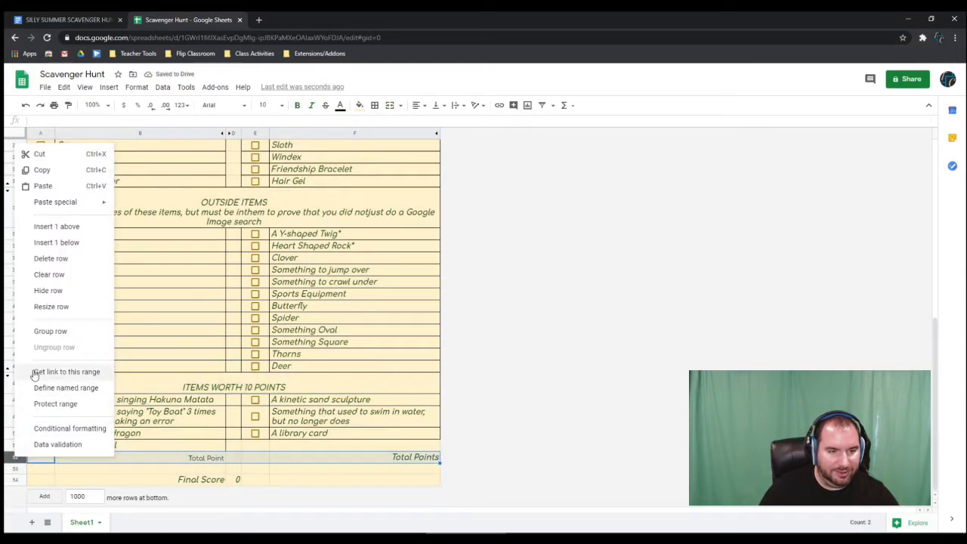
left_click(63, 293)
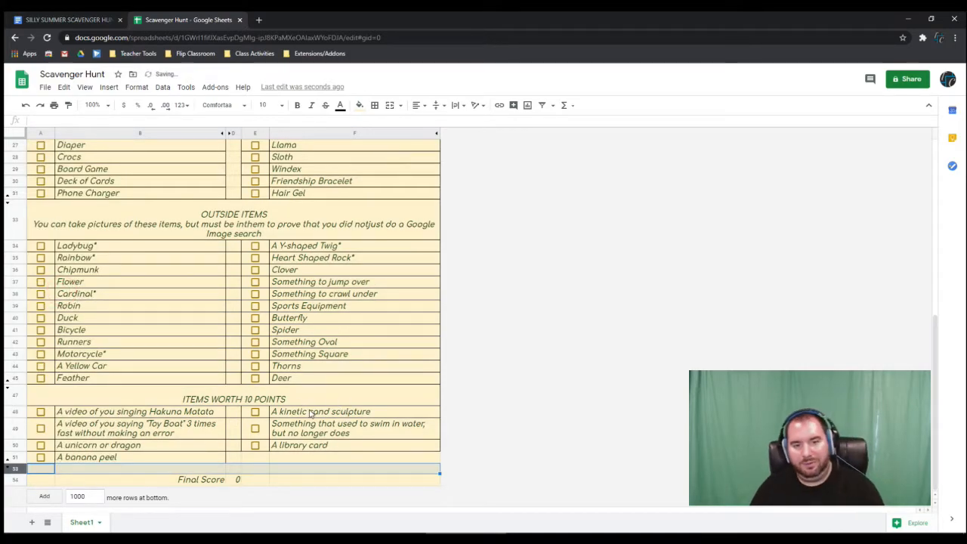
Test the final score by ticking the Windex, Duck, Feather, A library card and Heart Shaped Rock checkboxes.
scroll(319, 406, "up", 9)
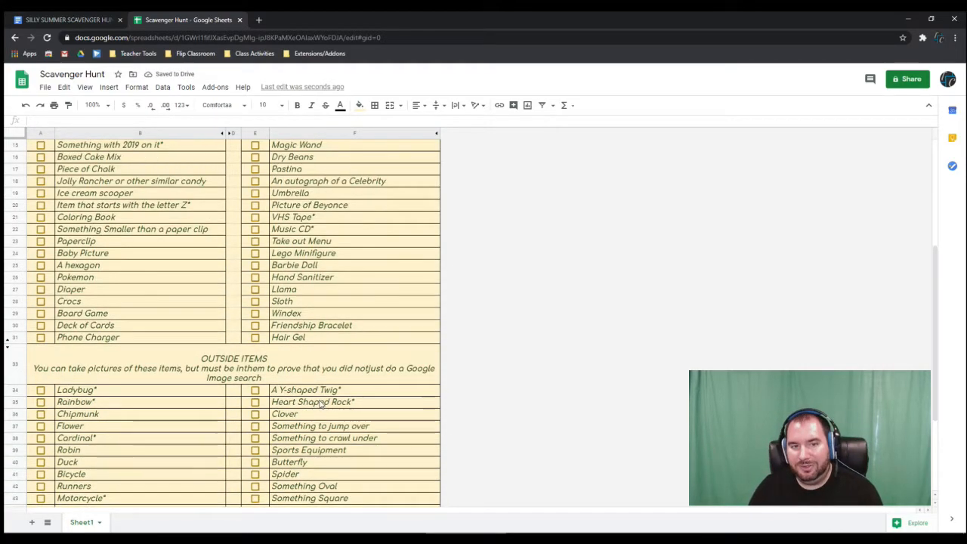
scroll(328, 336, "down", 3)
scroll(327, 337, "down", 4)
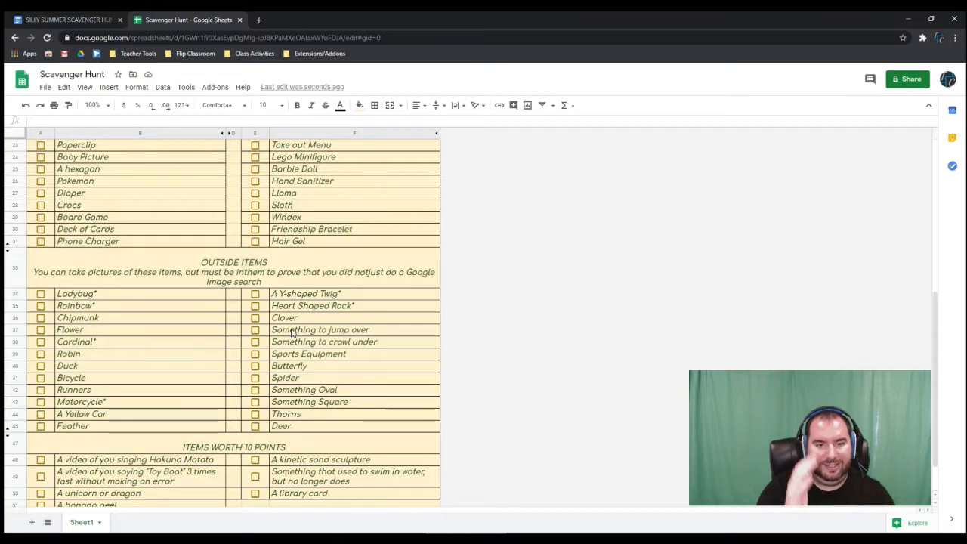
scroll(287, 335, "down", 2)
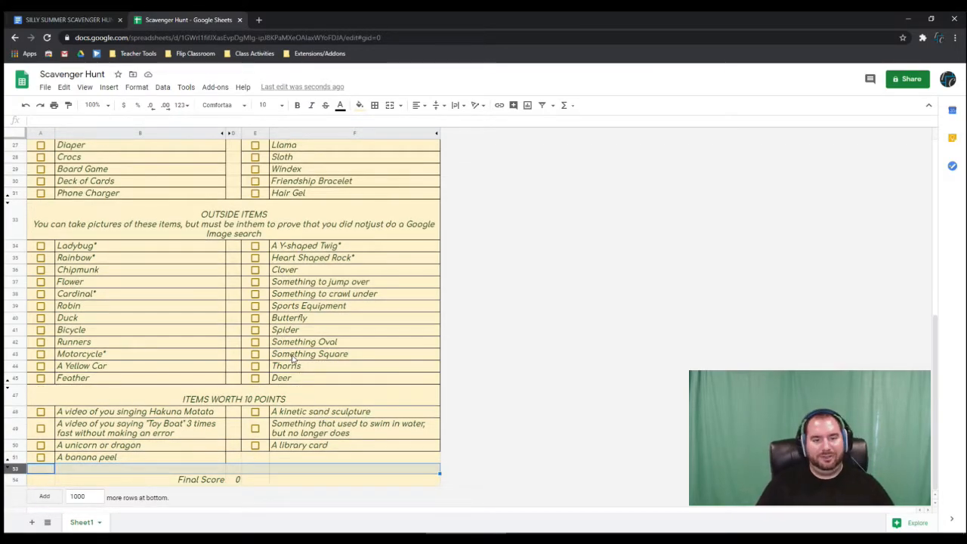
scroll(293, 358, "up", 1)
left_click(254, 193)
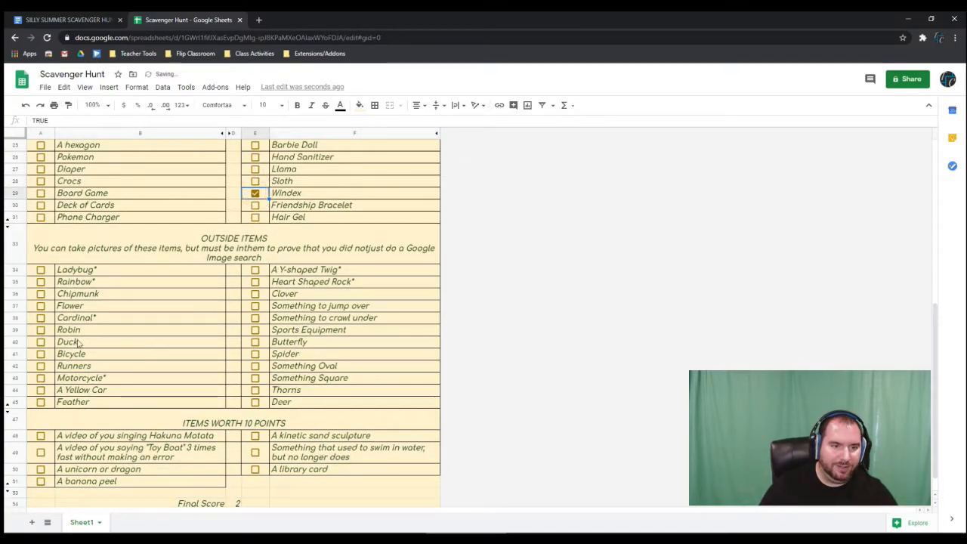
left_click(41, 342)
scroll(237, 366, "down", 1)
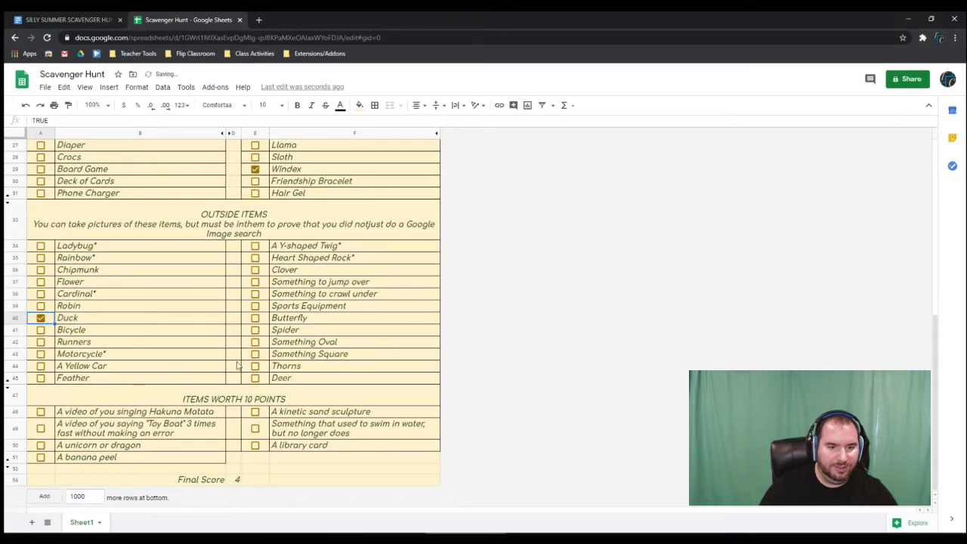
left_click(41, 378)
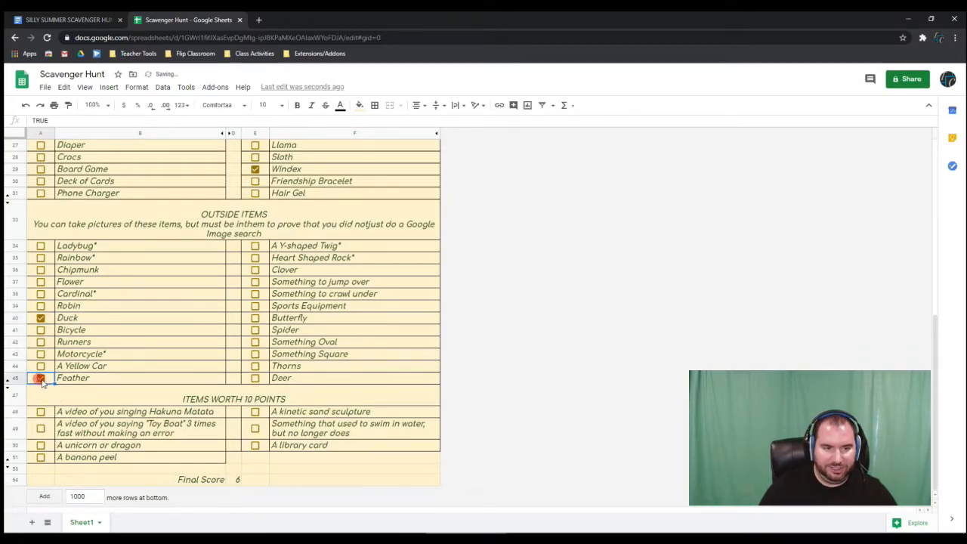
left_click(254, 445)
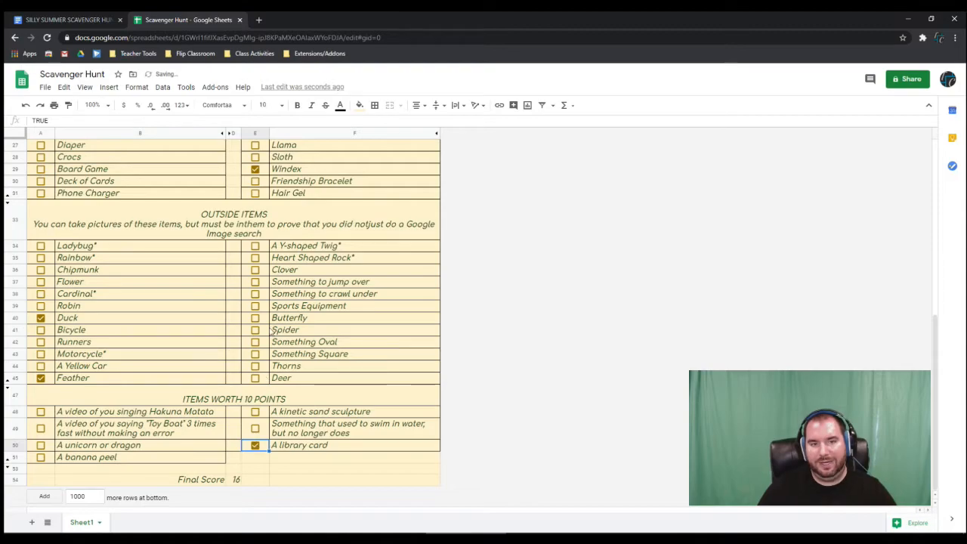
left_click(255, 257)
Clear the A library card, Feather, Duck, Heart Shaped Rock and Windex checkboxes.
left_click(255, 445)
left_click(41, 377)
left_click(41, 317)
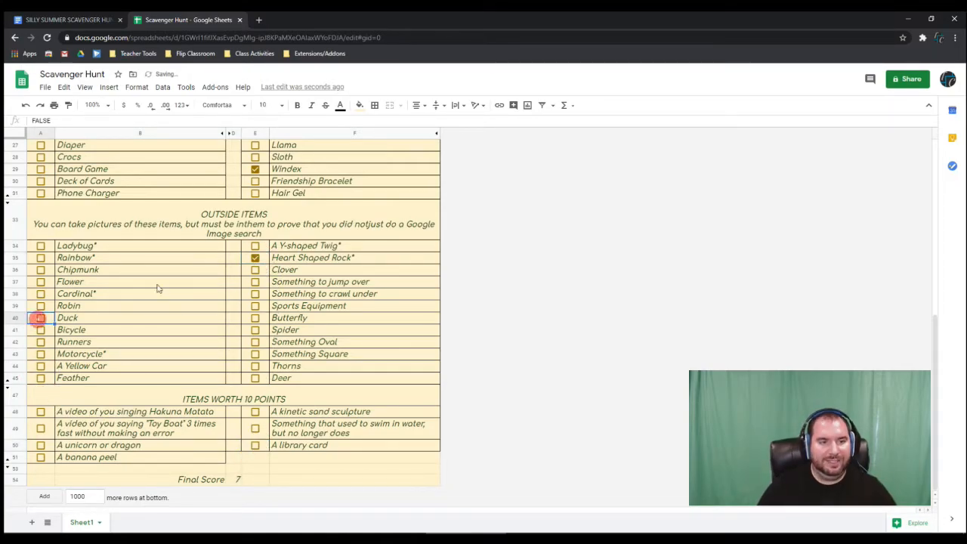
left_click(256, 257)
left_click(255, 168)
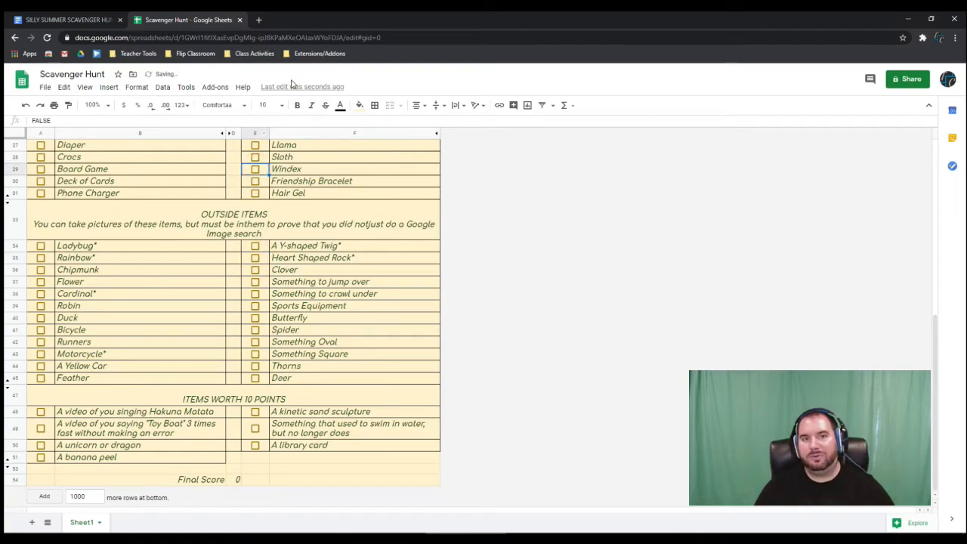
Open classroom.google.com in a new browser tab, enter the Testing Demo class and dismiss the announcements tip.
left_click(259, 20)
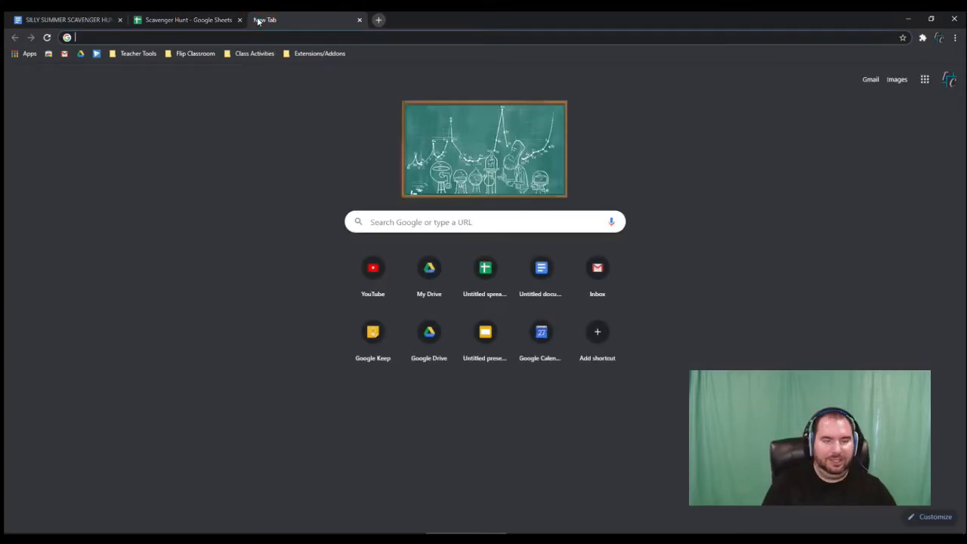
type("classro")
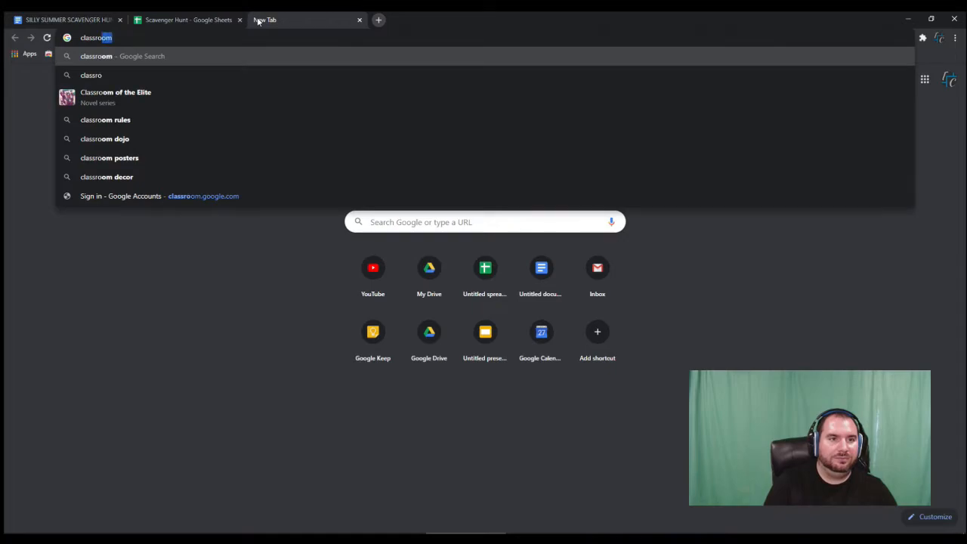
type("om.google.com")
key("Return")
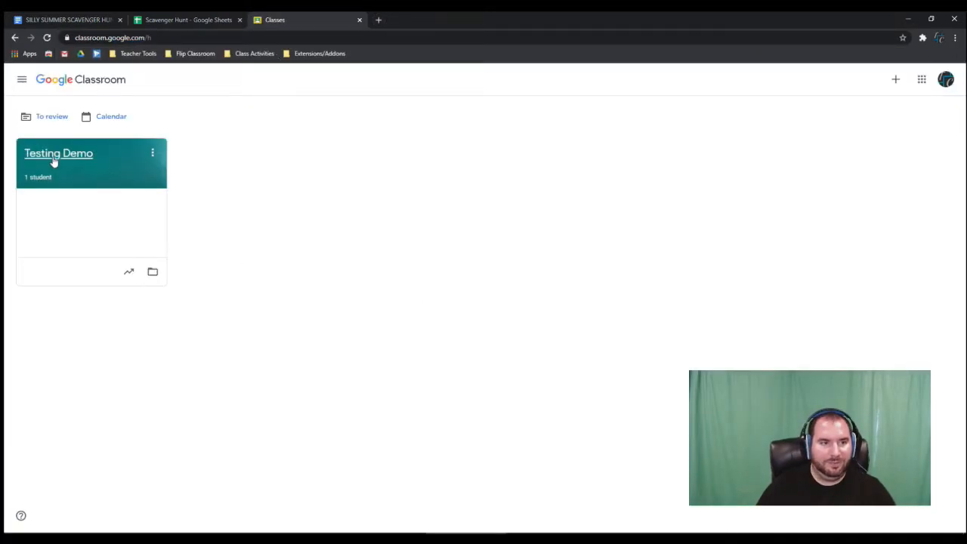
left_click(53, 161)
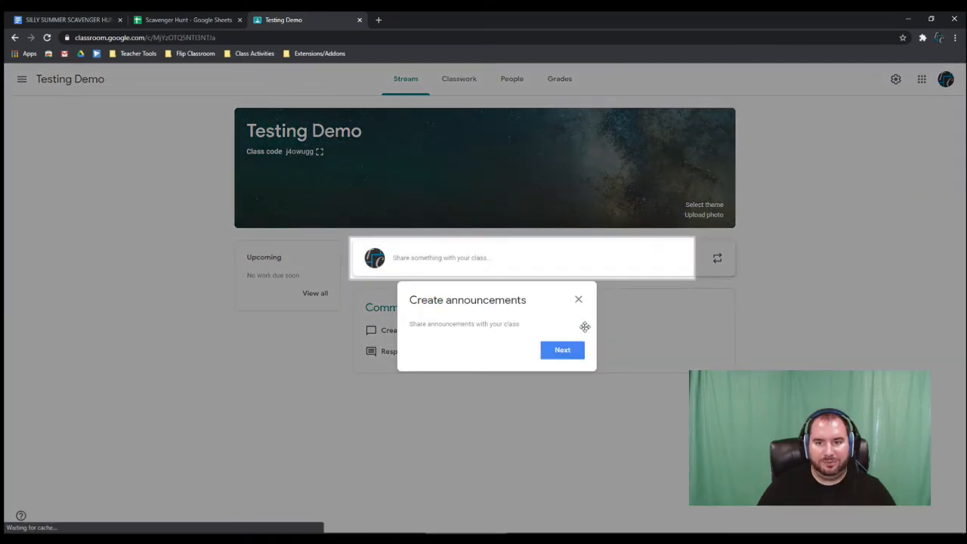
left_click(578, 300)
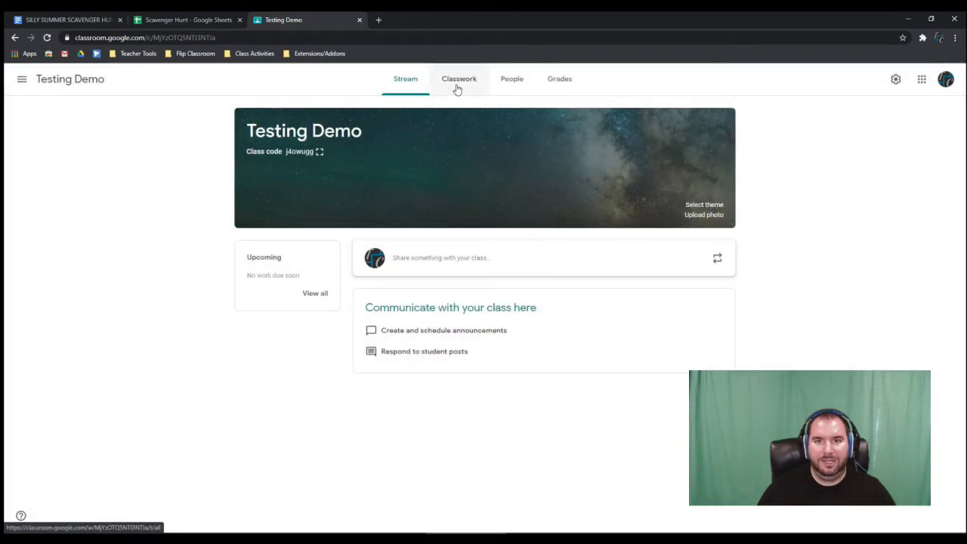
Create a new classwork assignment in the Testing Demo class with the title "Scavenger Hung".
left_click(457, 83)
left_click(318, 117)
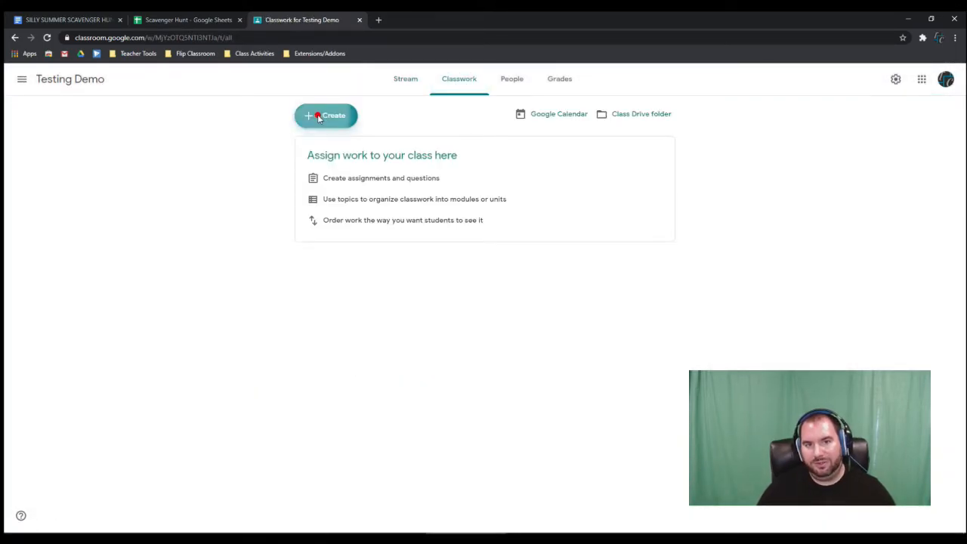
left_click(350, 151)
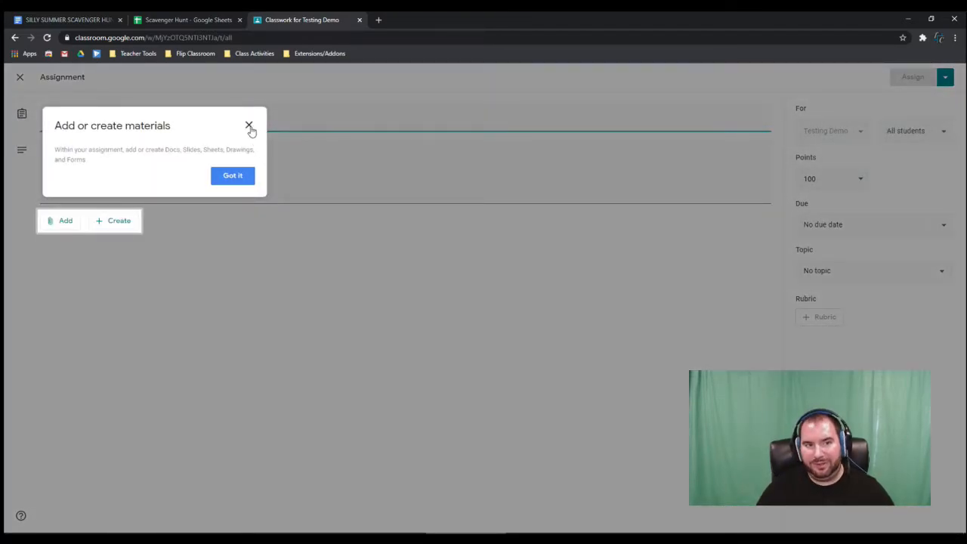
left_click(249, 126)
left_click(156, 125)
type("Scavenger Hung")
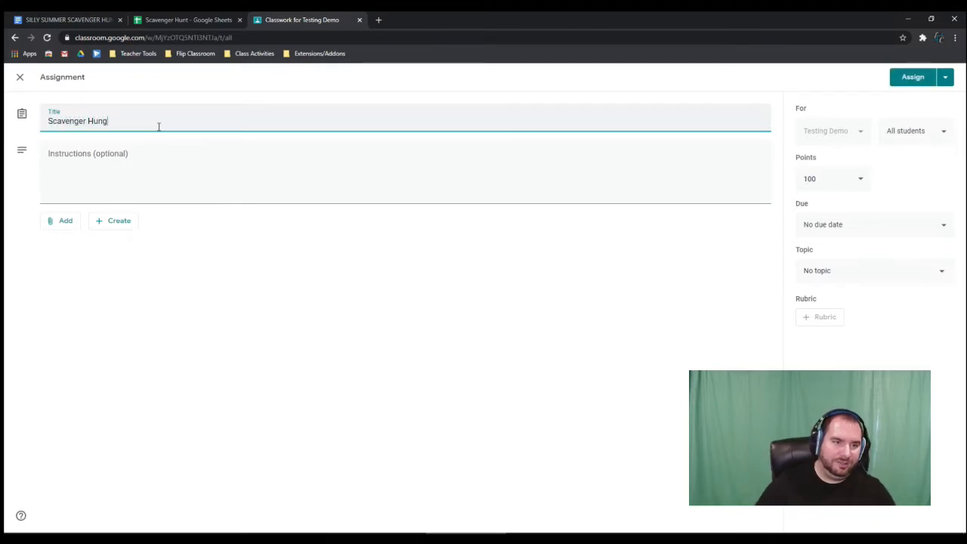
Attach the Scavenger Hunt spreadsheet from Google Drive to the assignment.
left_click(62, 219)
left_click(80, 248)
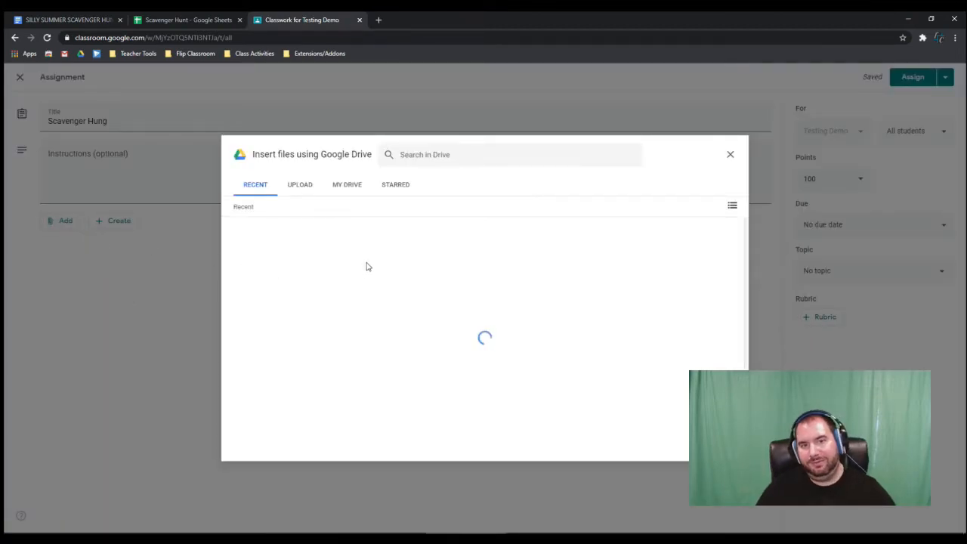
left_click(312, 285)
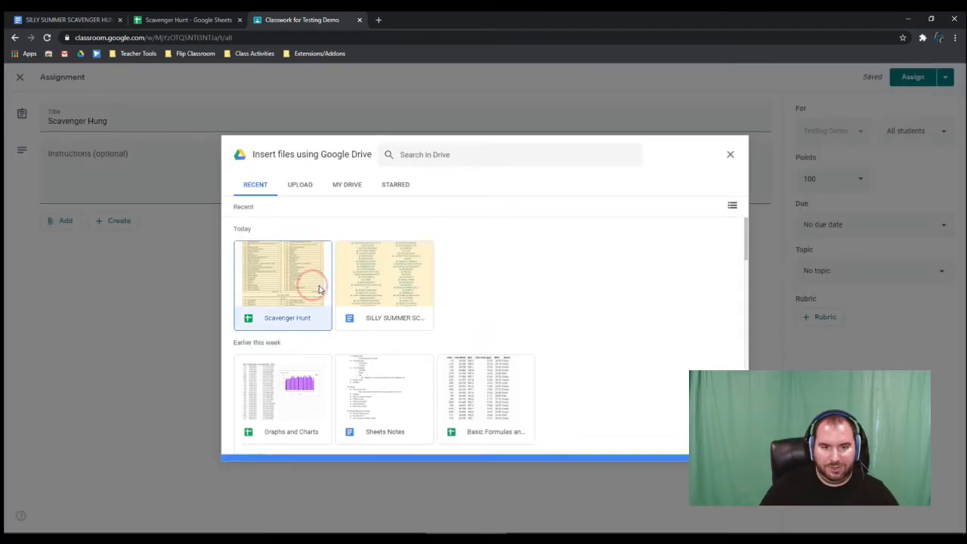
left_click(718, 448)
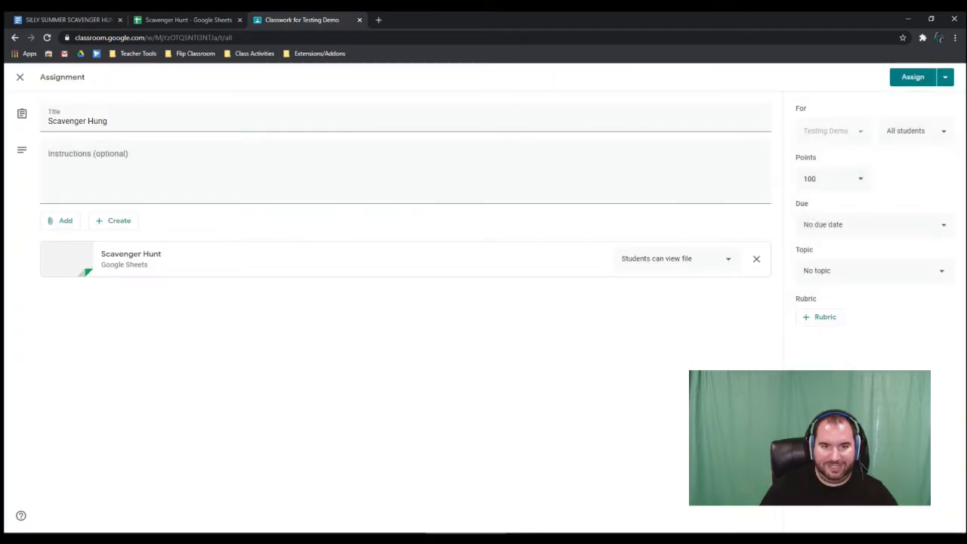
Set the Scavenger Hunt attachment to make a copy for each student, assign the work and dismiss the topic tip.
left_click(703, 260)
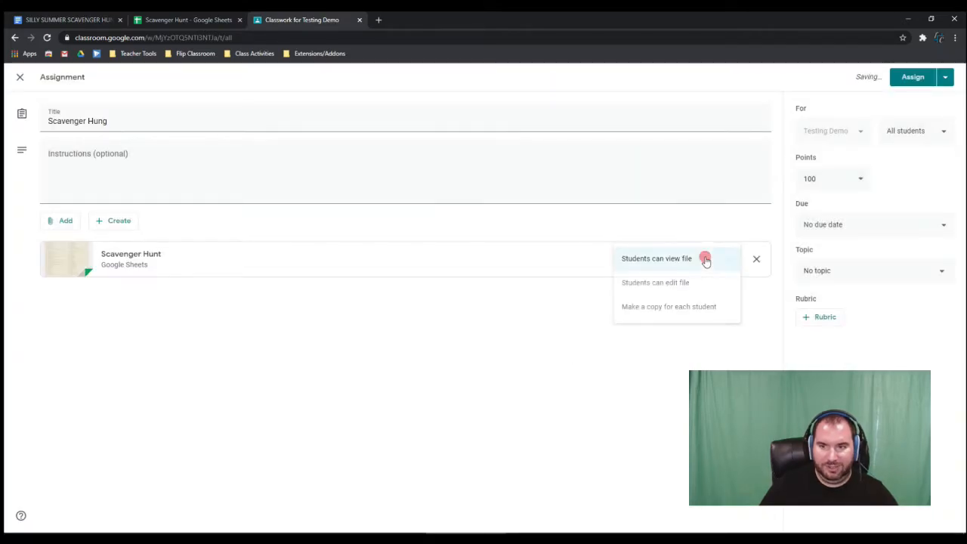
left_click(691, 308)
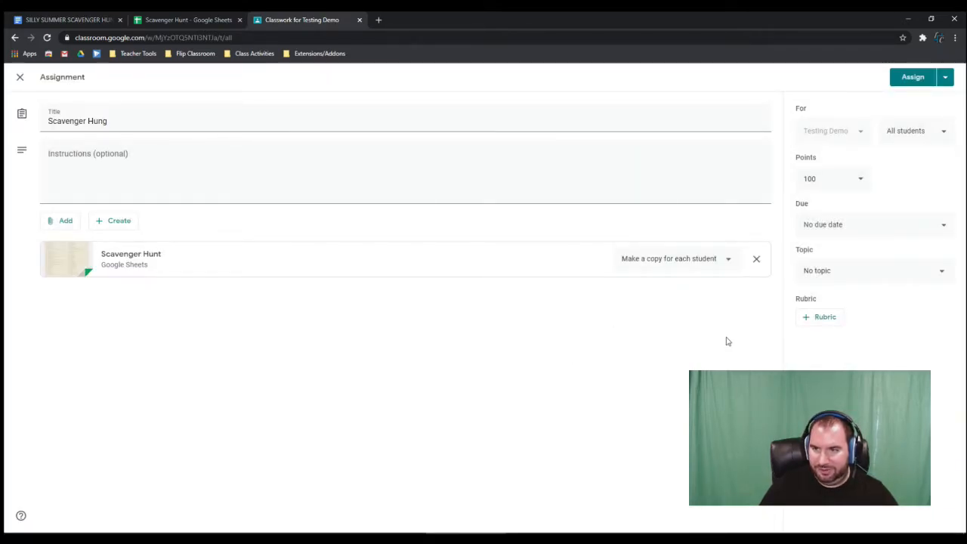
left_click(911, 78)
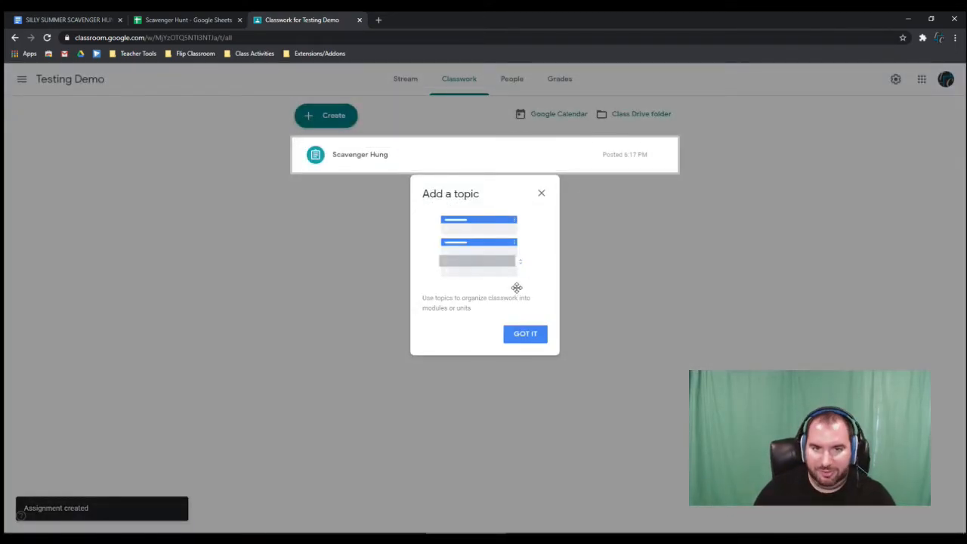
left_click(527, 339)
Open the assigned student's copy of the spreadsheet from the Scavenger Hung student work and dismiss the grading tool tips.
left_click(374, 161)
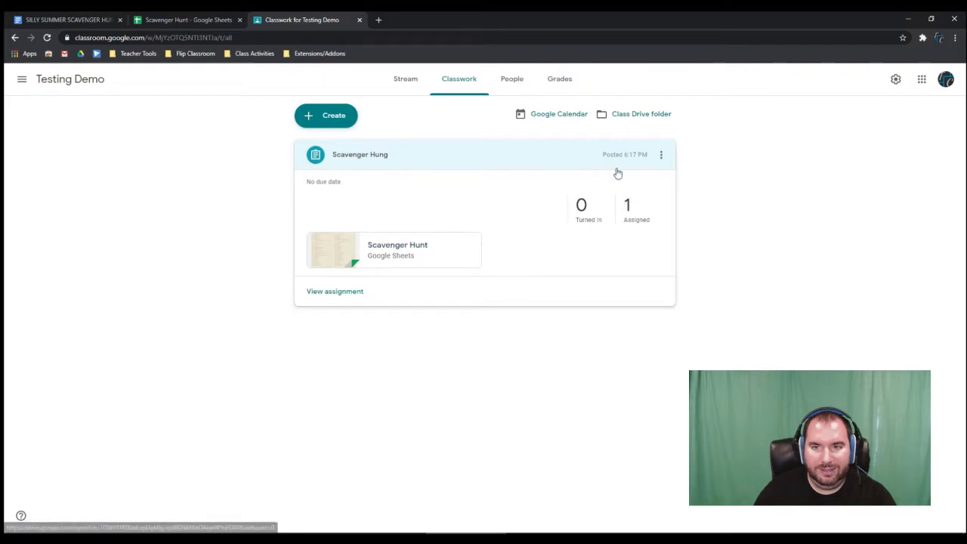
left_click(632, 214)
left_click(88, 251)
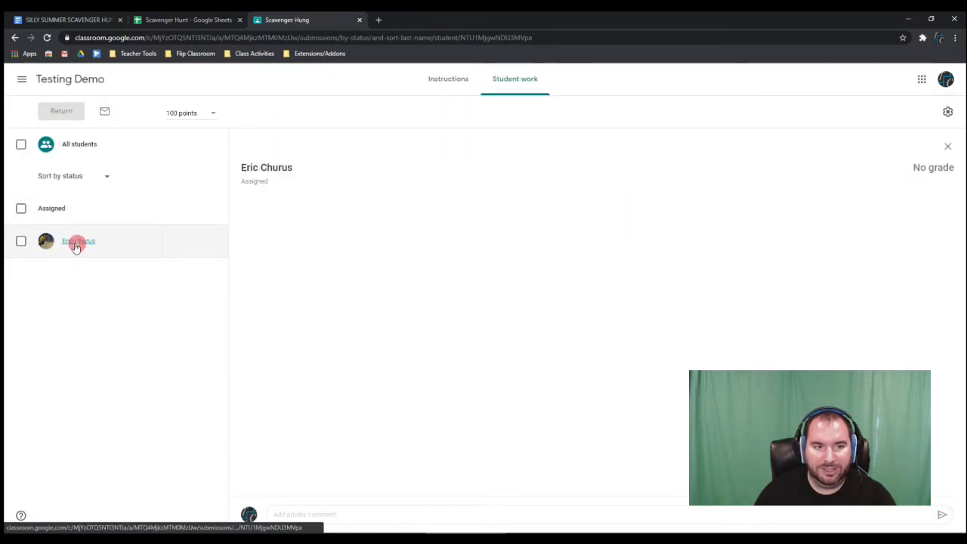
left_click(345, 214)
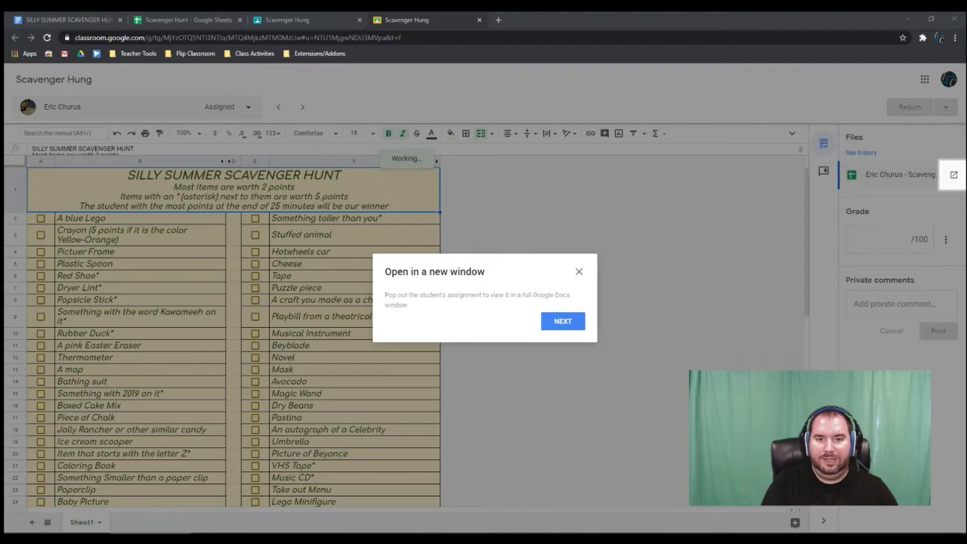
left_click(572, 326)
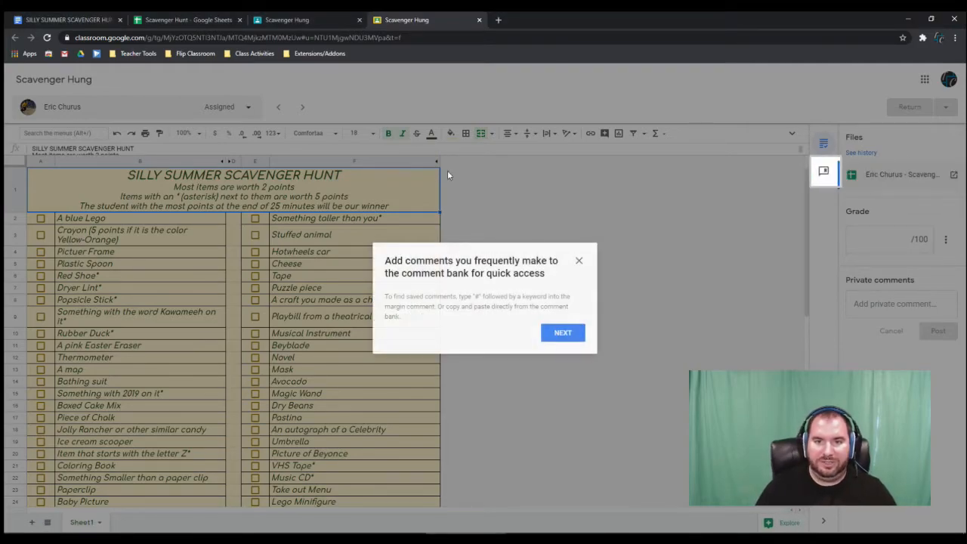
left_click(574, 337)
left_click(579, 265)
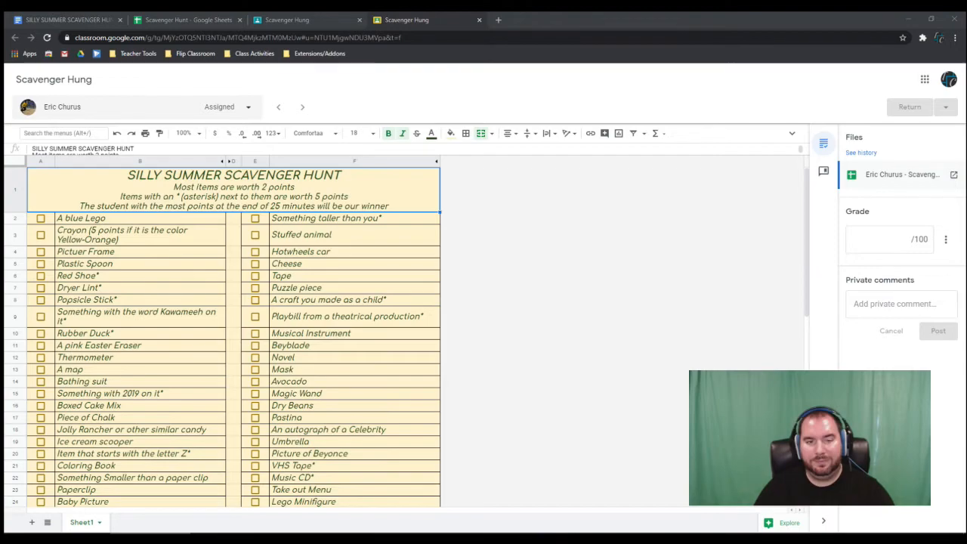
Review the student's copy of the checklist through the Final Score row, and close both Classroom tabs.
scroll(351, 265, "down", 3)
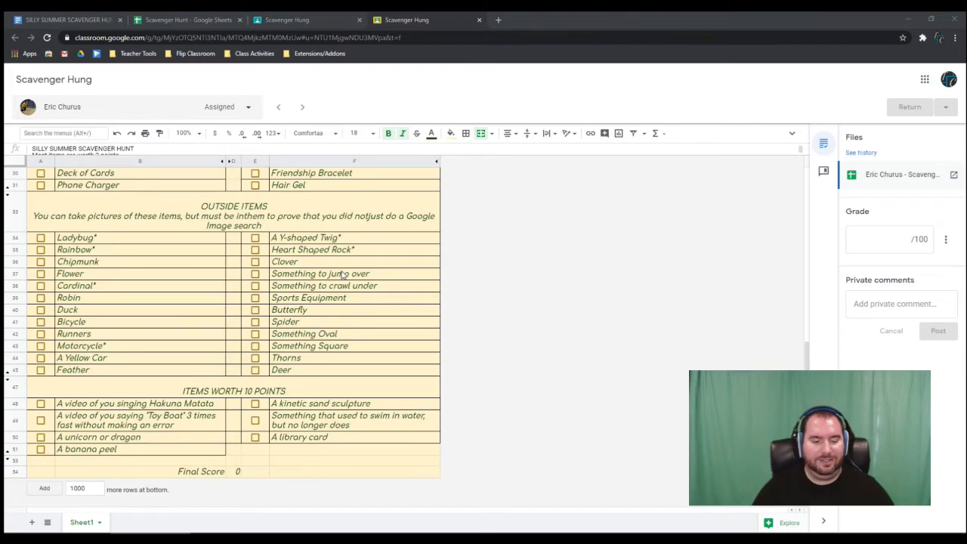
scroll(347, 278, "up", 10)
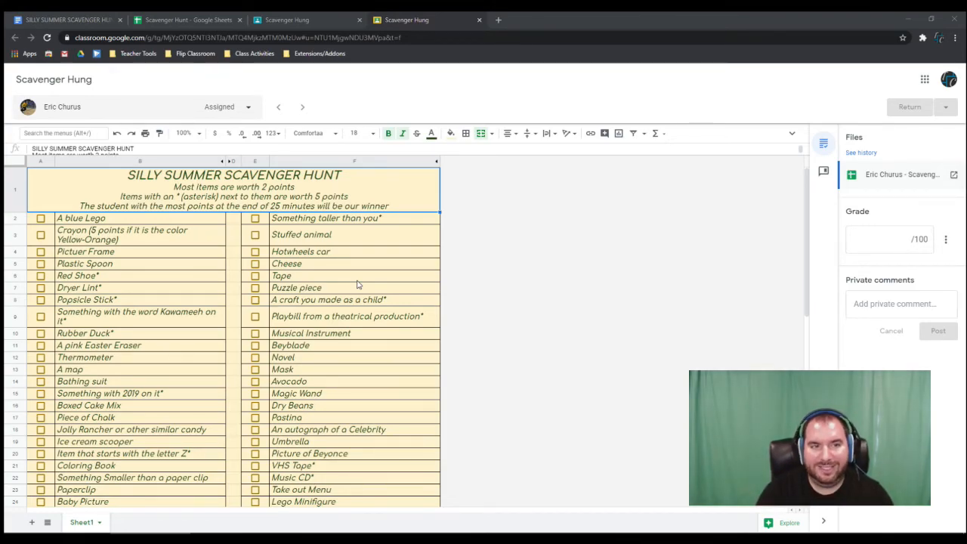
middle_click(421, 16)
middle_click(319, 15)
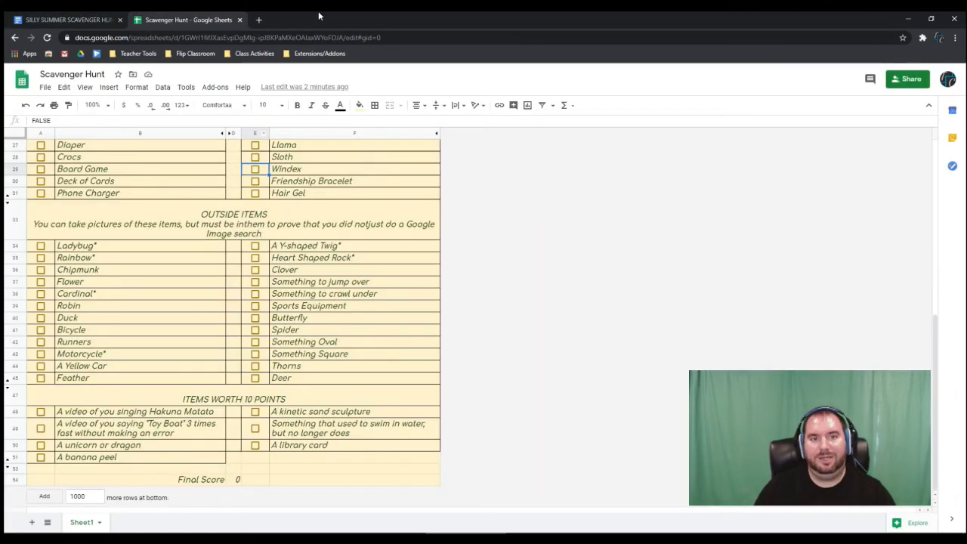